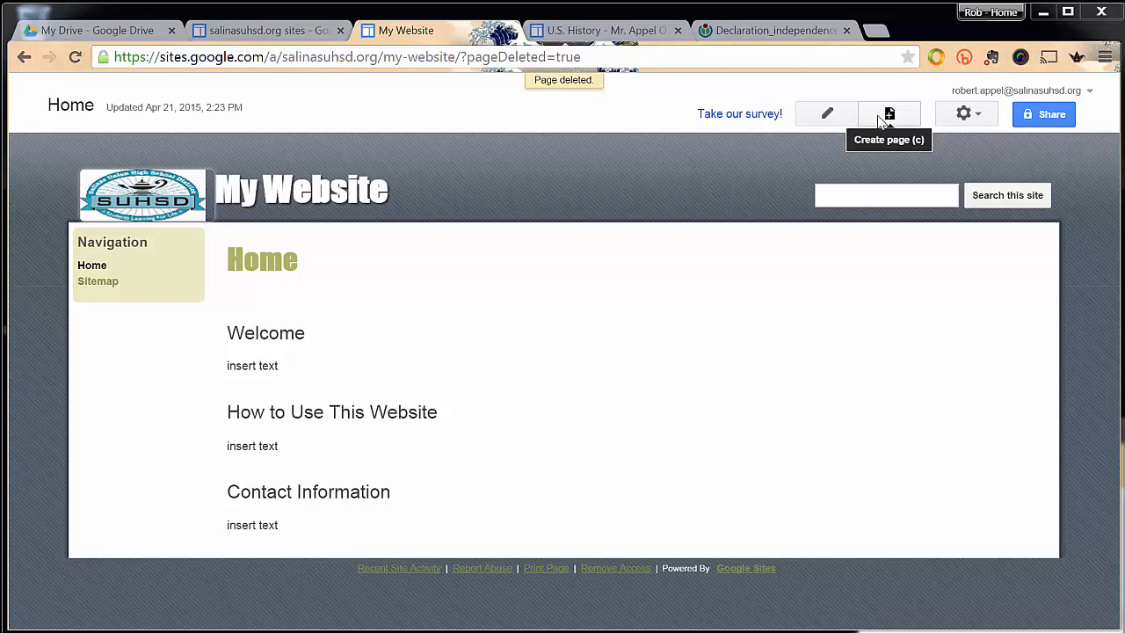
# Create a top-level web page named "U.S. History" in the site and save it.
pyautogui.click(884, 115)
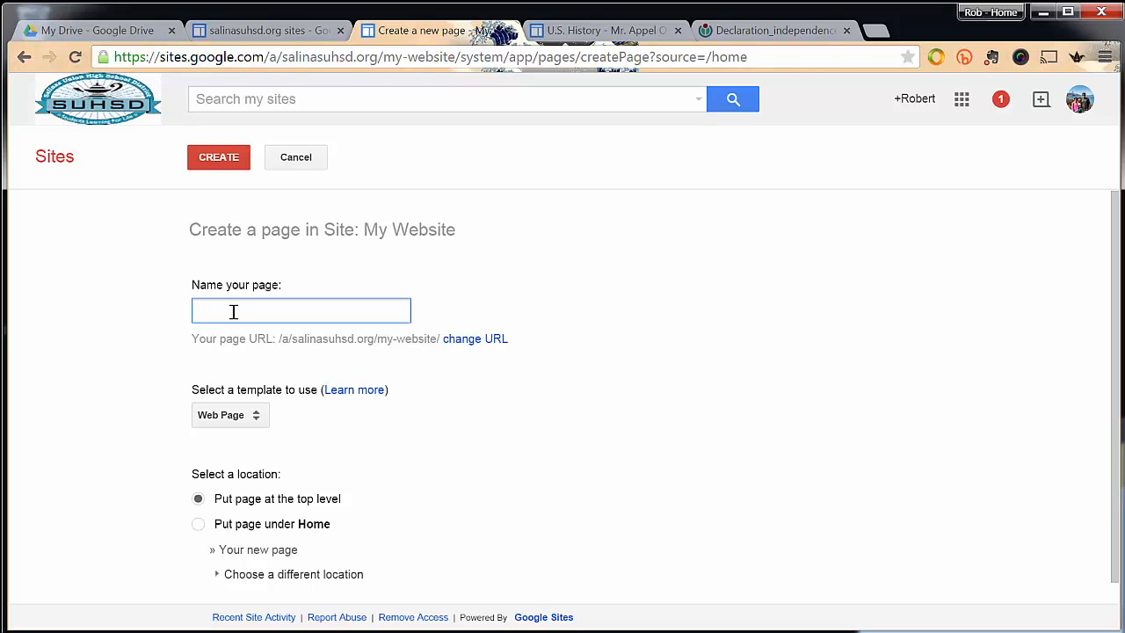
pyautogui.write('U.S')
pyautogui.write('. F')
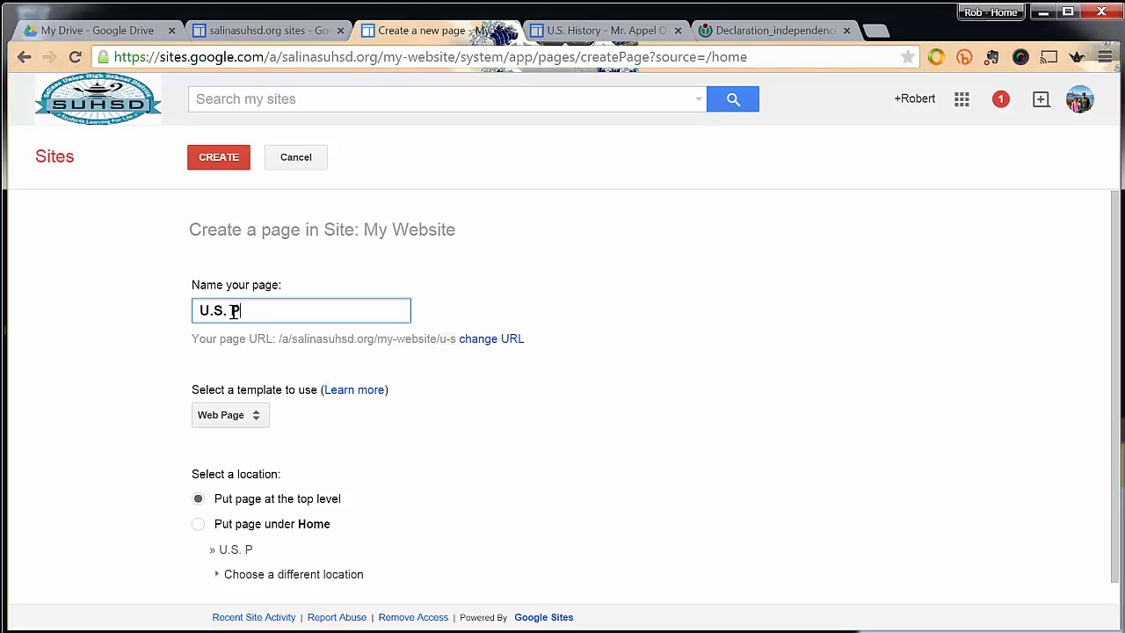
pyautogui.press('BackSpace')
pyautogui.write('History')
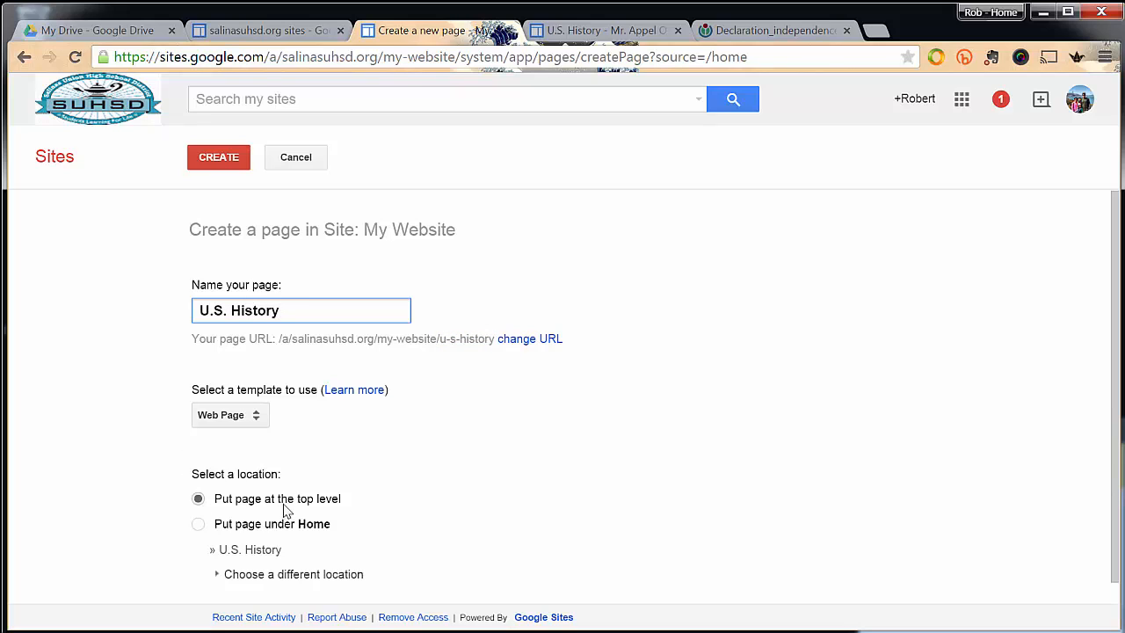
pyautogui.click(218, 157)
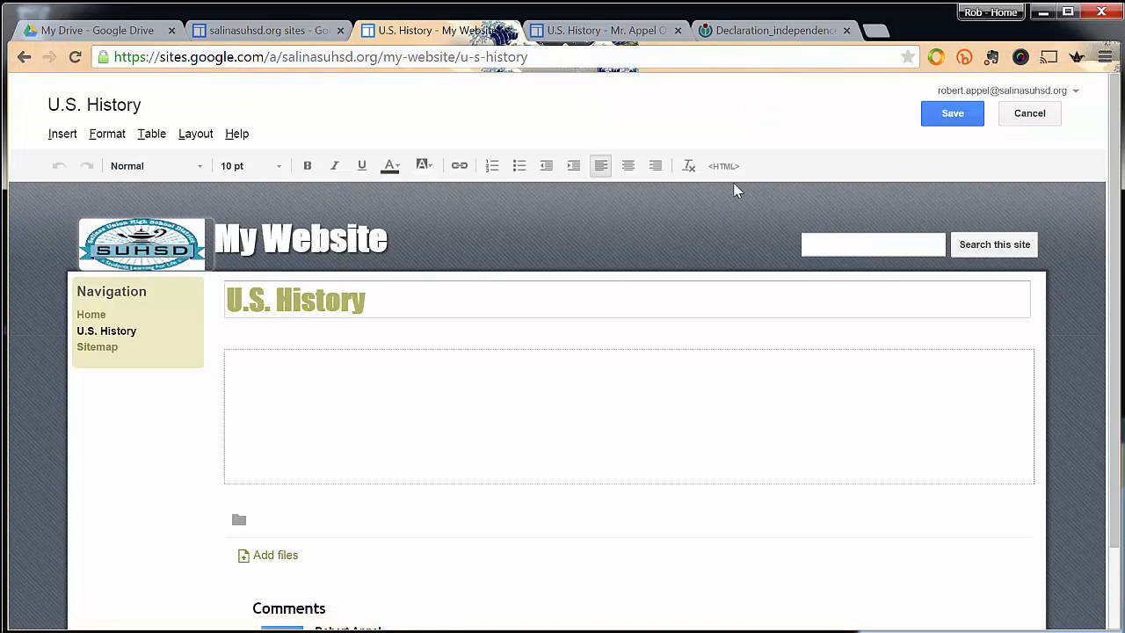
pyautogui.click(940, 116)
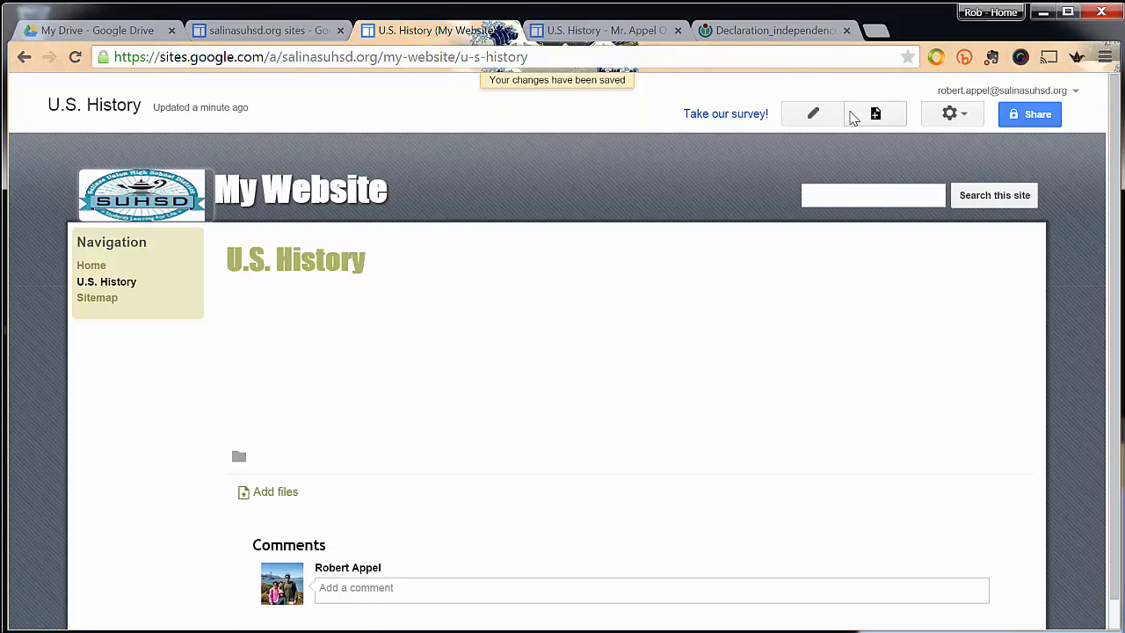
# Create a second top-level web page named "World History" and save it.
pyautogui.click(875, 115)
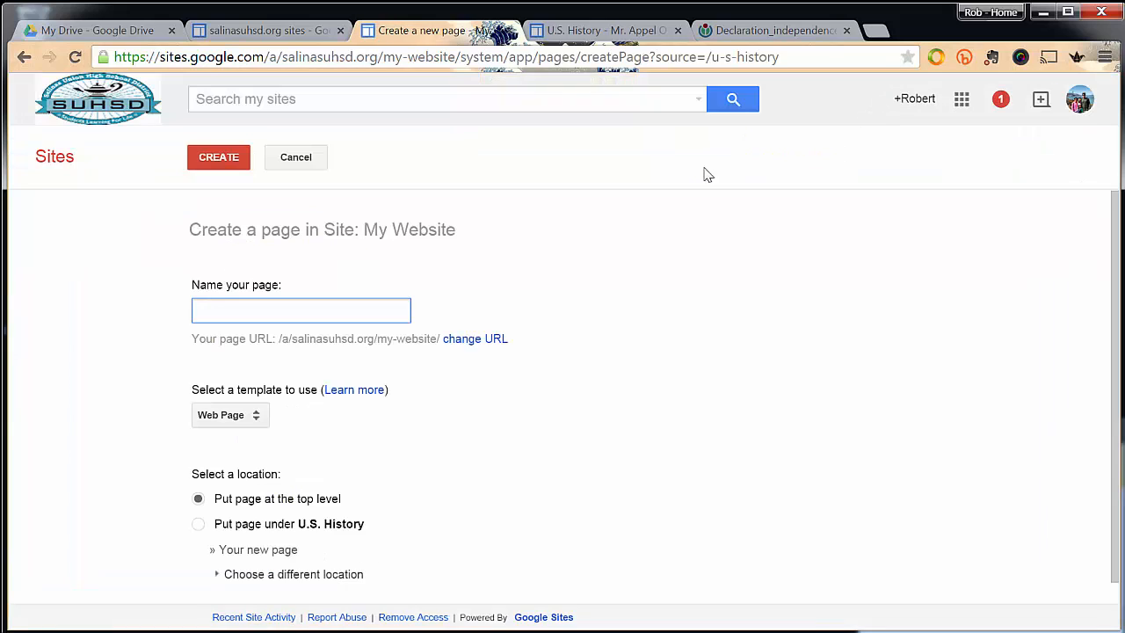
pyautogui.write('World Hsi')
pyautogui.press('BackSpace')
pyautogui.press('BackSpace')
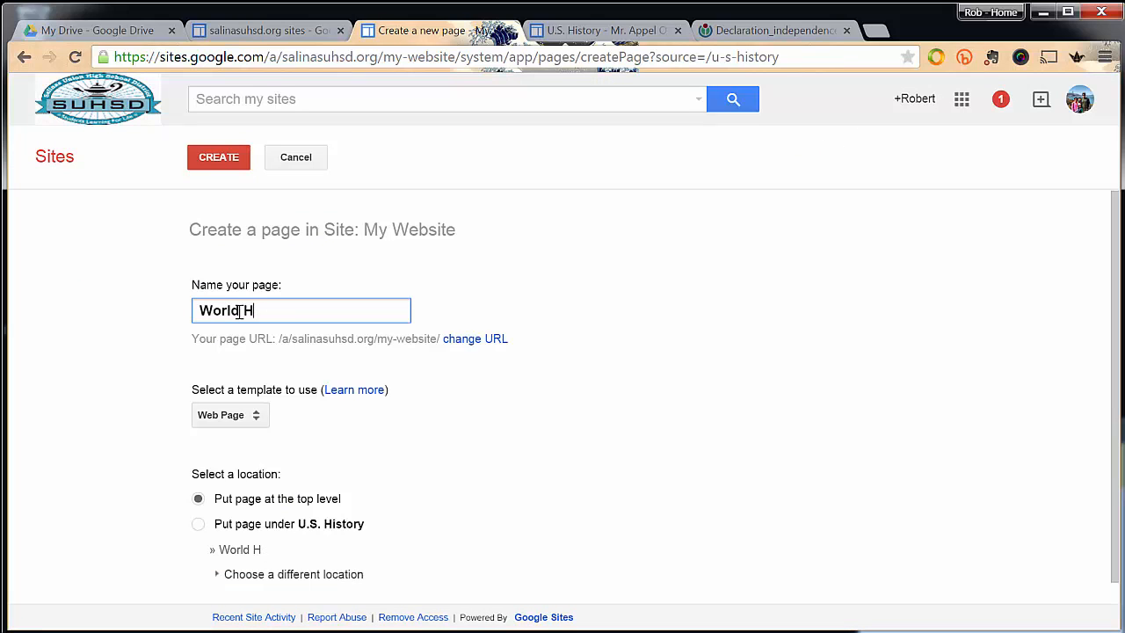
pyautogui.write('istory')
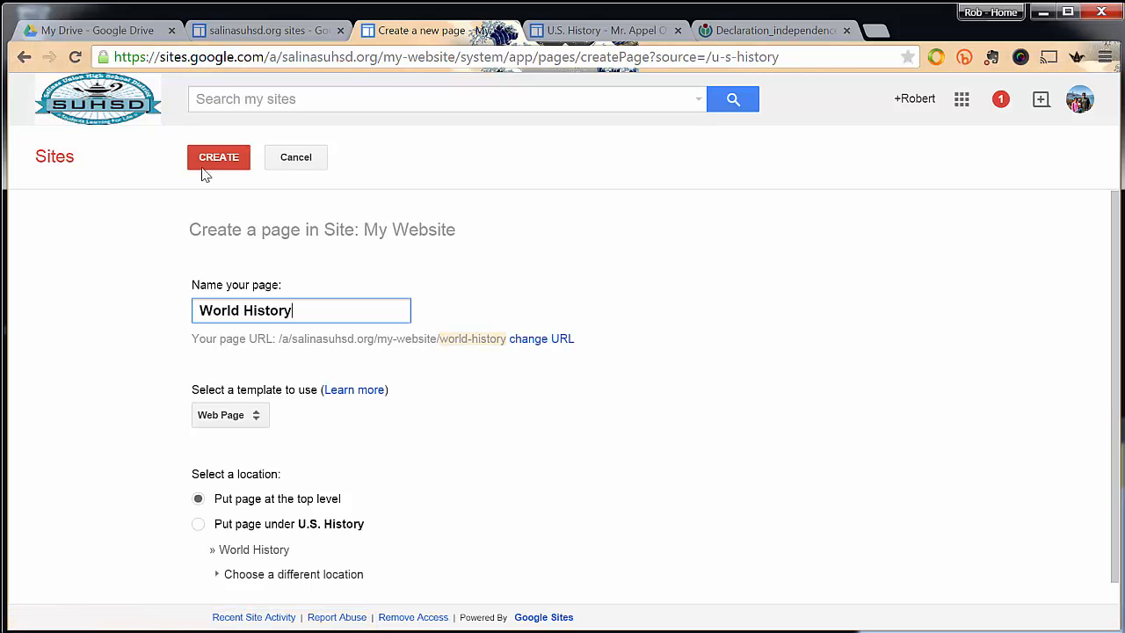
pyautogui.click(208, 166)
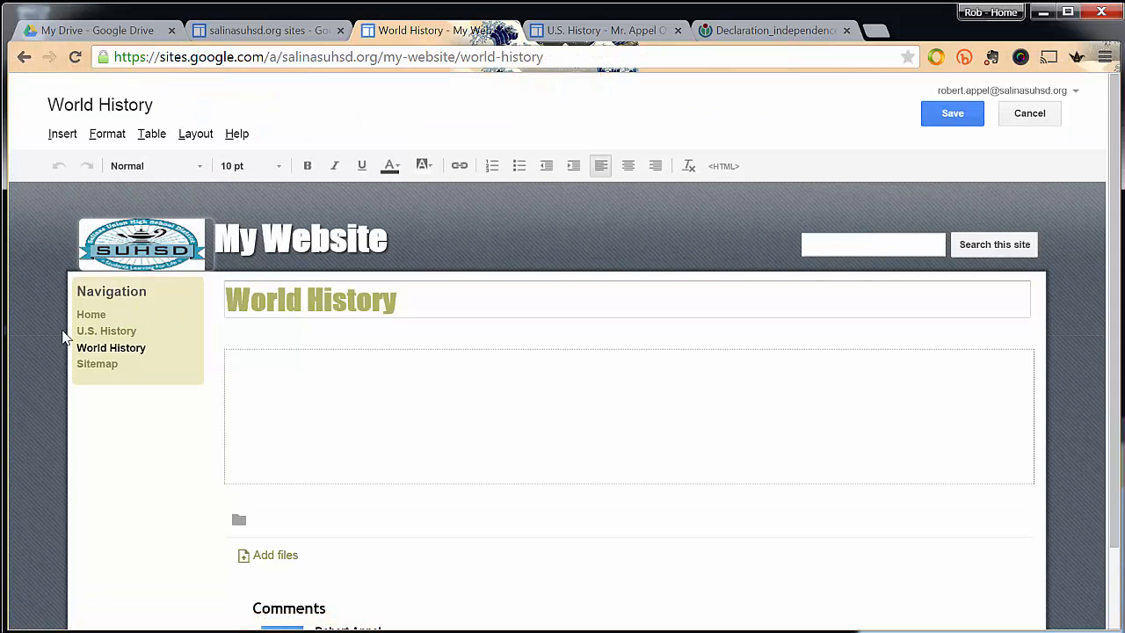
pyautogui.click(949, 113)
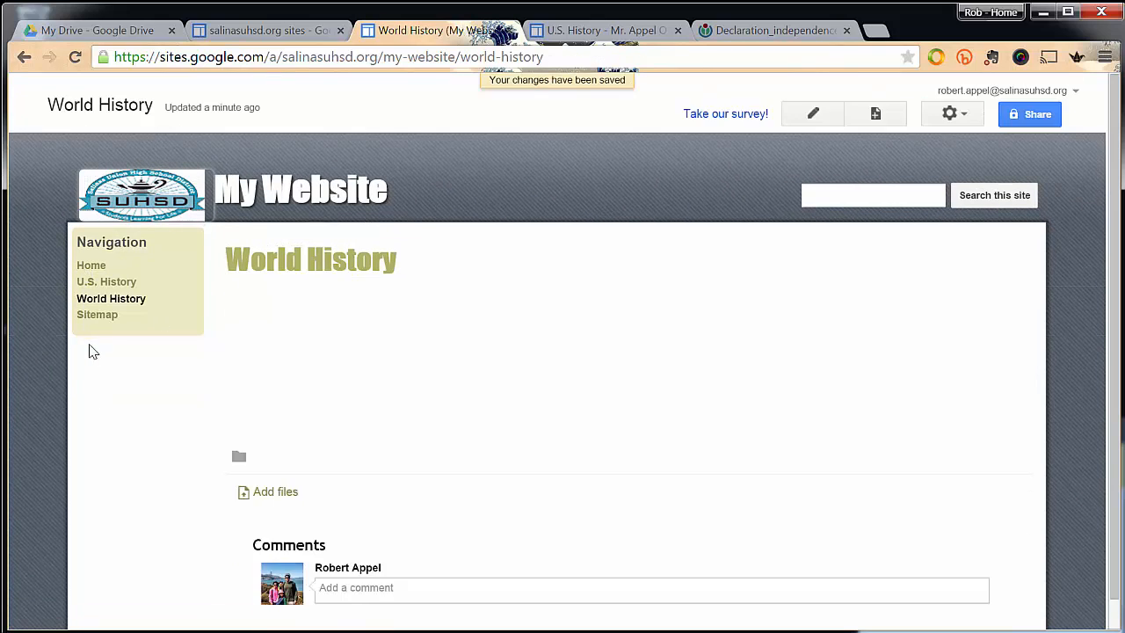
# Look over the site's Home and U.S. History pages and the introductory text on the example class website's U.S. History page.
pyautogui.click(96, 270)
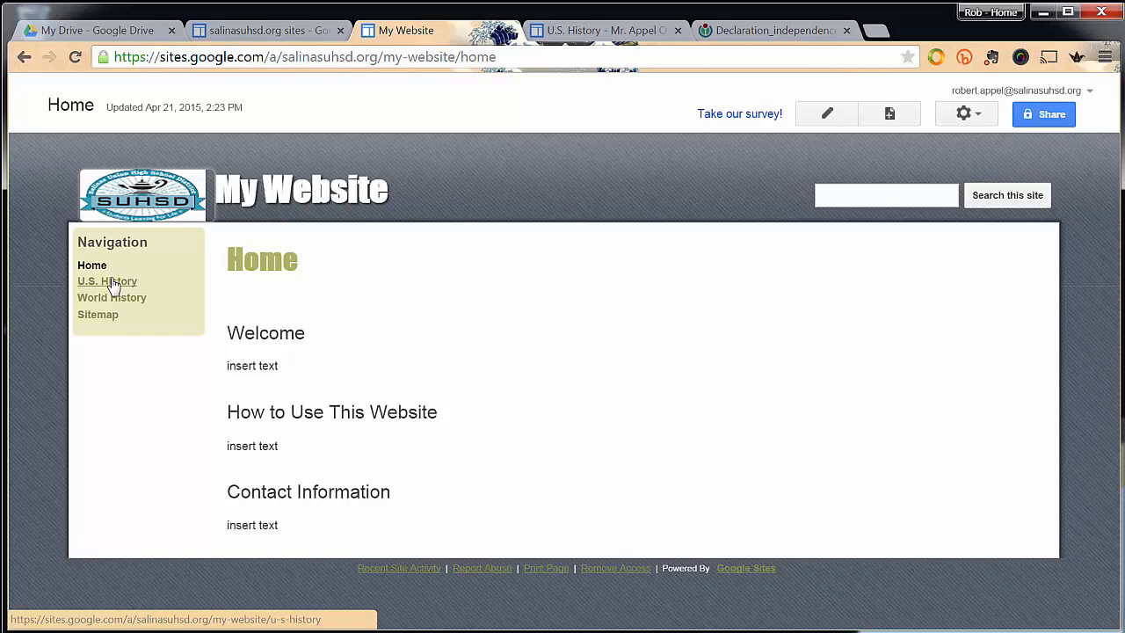
pyautogui.click(110, 281)
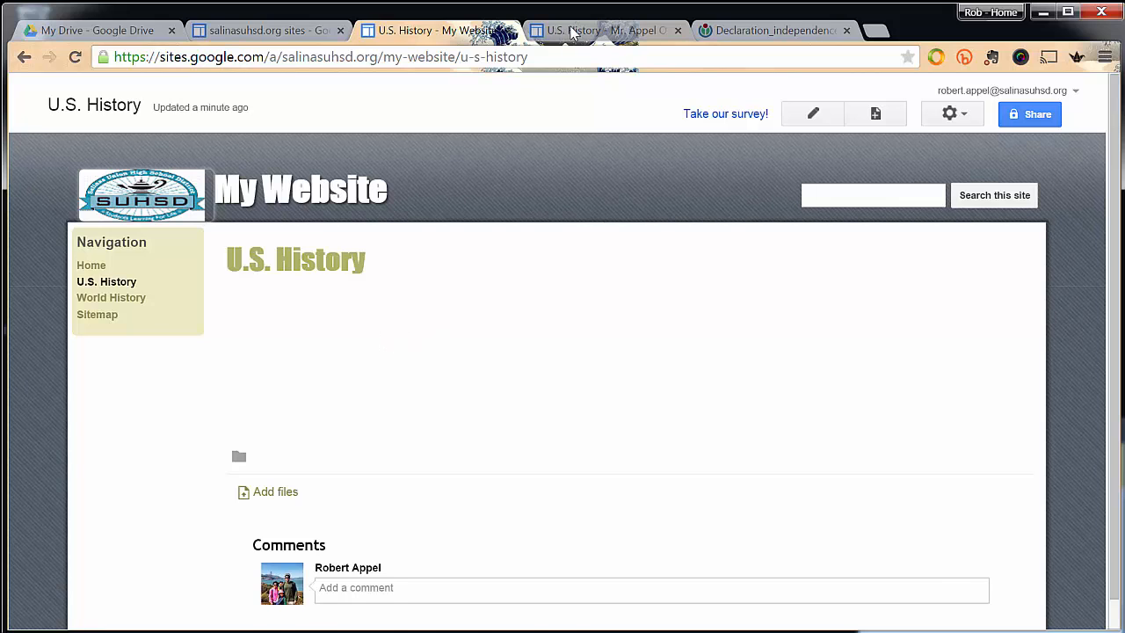
pyautogui.click(572, 33)
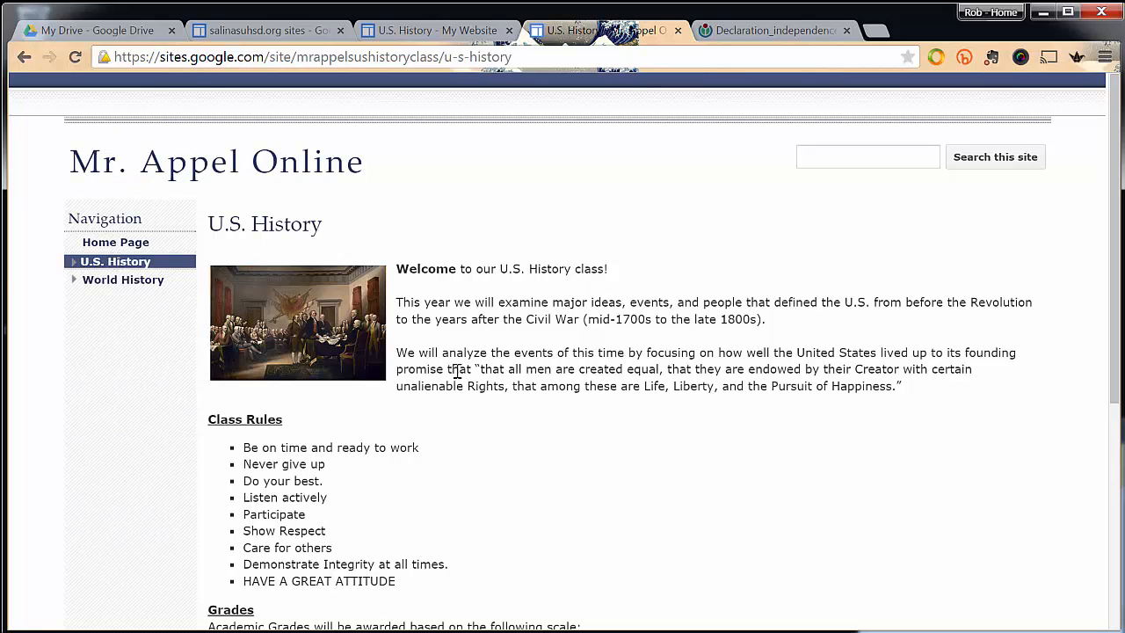
pyautogui.moveTo(400, 355); pyautogui.dragTo(868, 403)
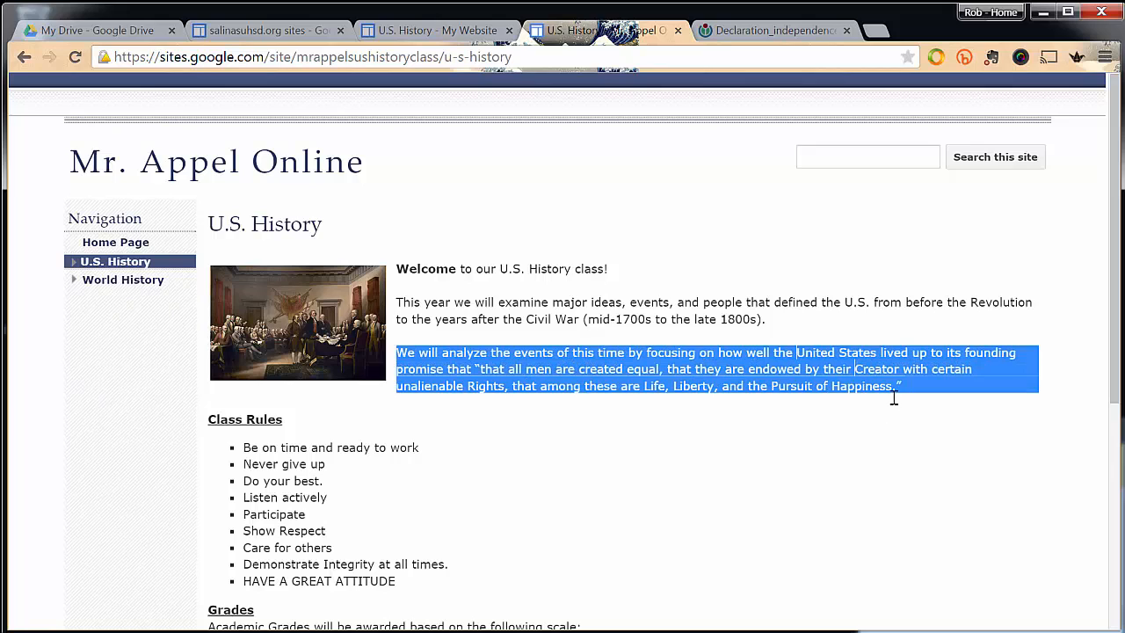
pyautogui.click(431, 36)
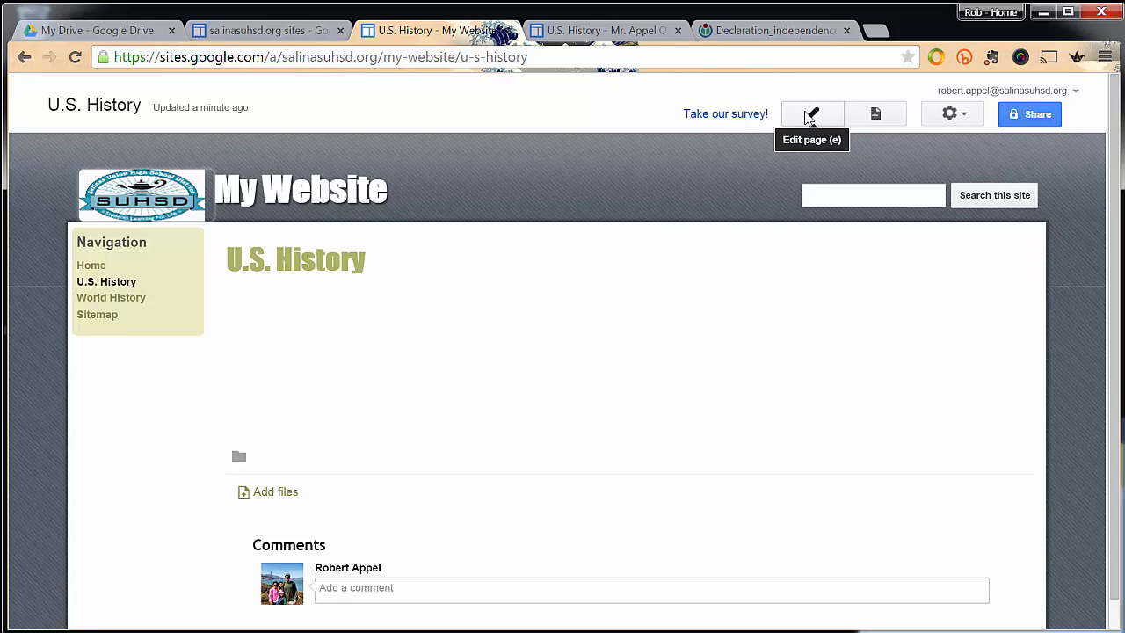
# Edit the U.S. History page and enter the placeholder lines "insert welcome message from syllabus", "Class Rules" and "Grades".
pyautogui.click(795, 114)
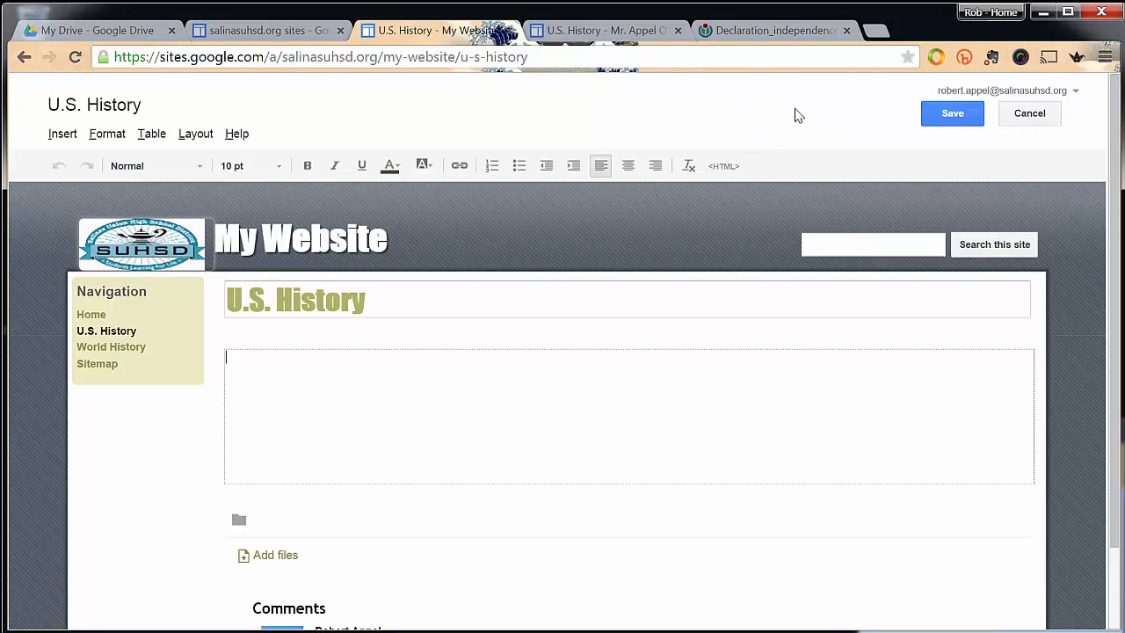
pyautogui.write('insert welcome mee')
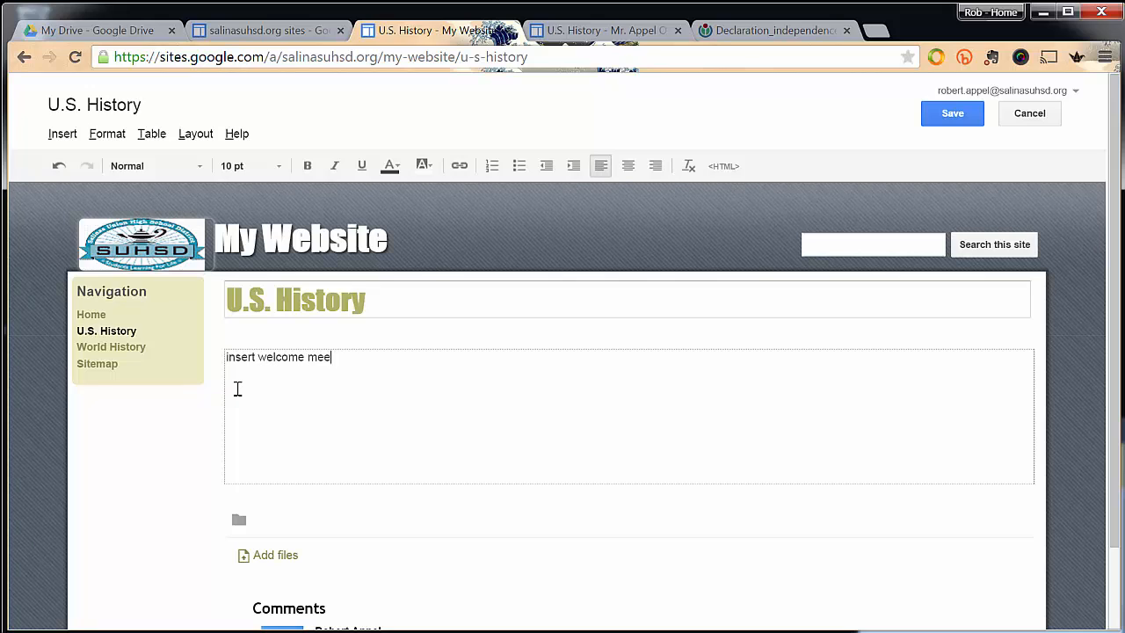
pyautogui.press('BackSpace')
pyautogui.write('ssage from syllabus')
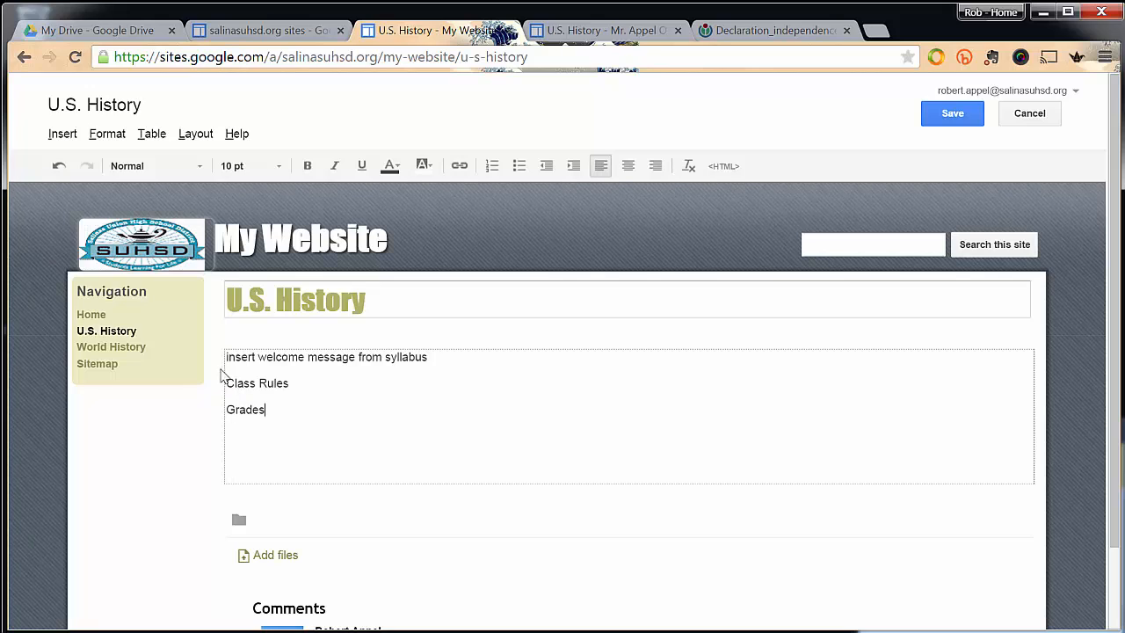
# Start inserting an image before the welcome message line, after checking the example page's picture, and choose a web address (URL) as its source.
pyautogui.click(227, 357)
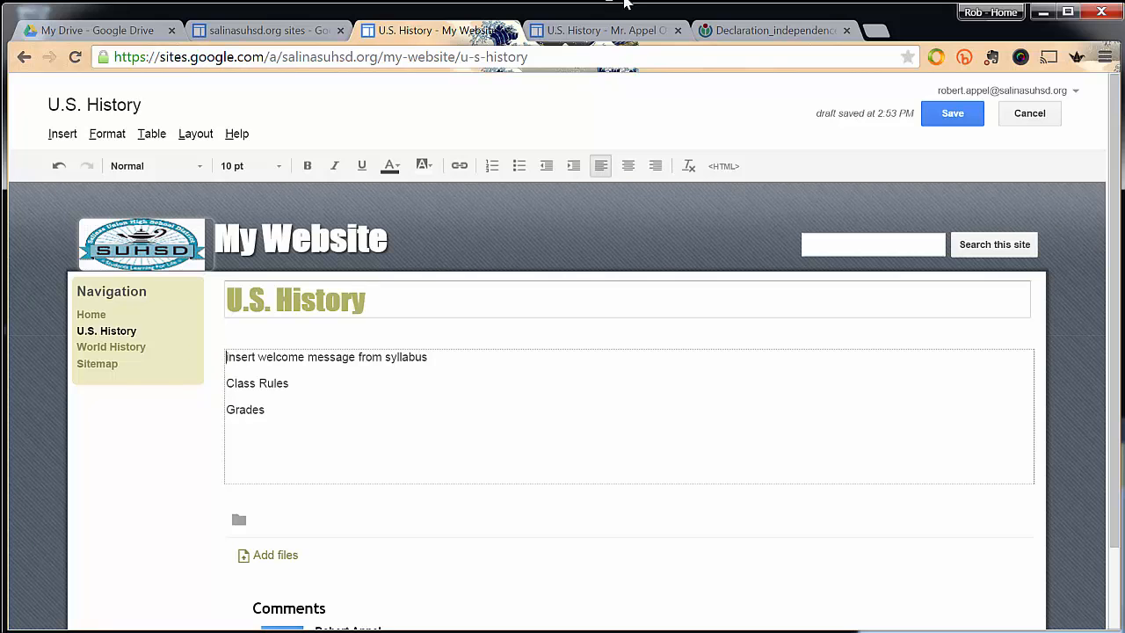
pyautogui.click(610, 32)
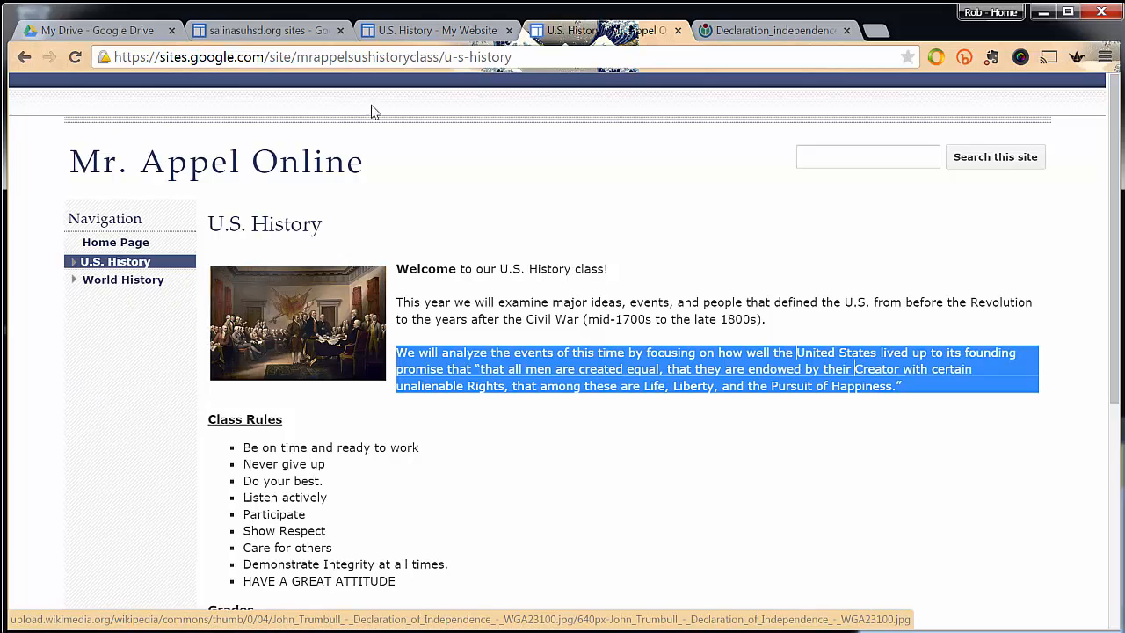
pyautogui.click(401, 33)
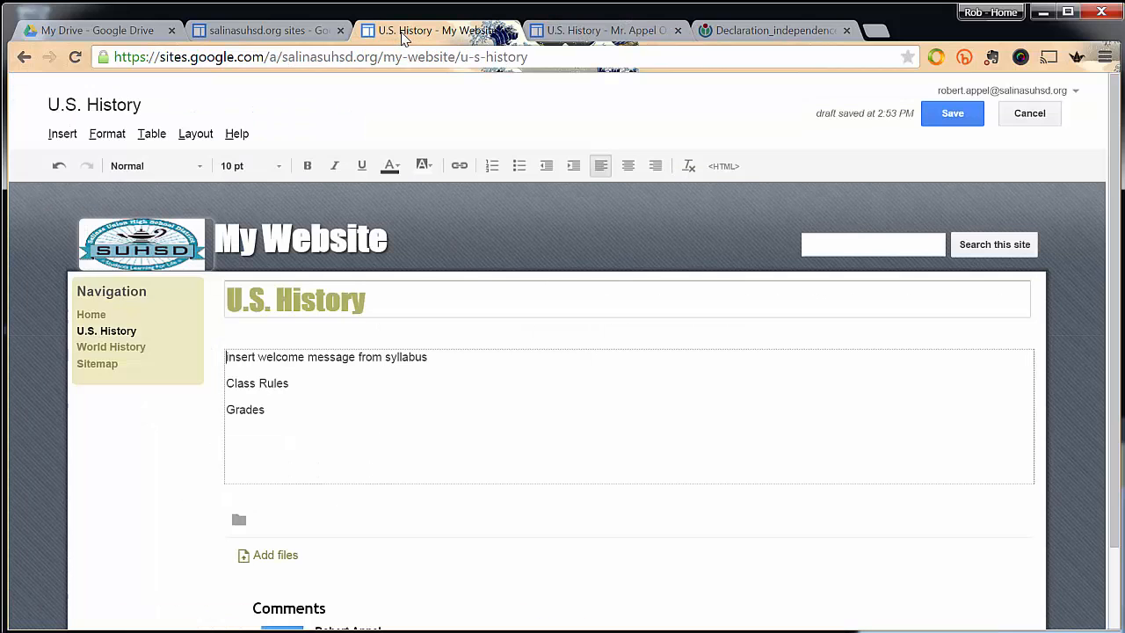
pyautogui.click(226, 362)
pyautogui.click(69, 136)
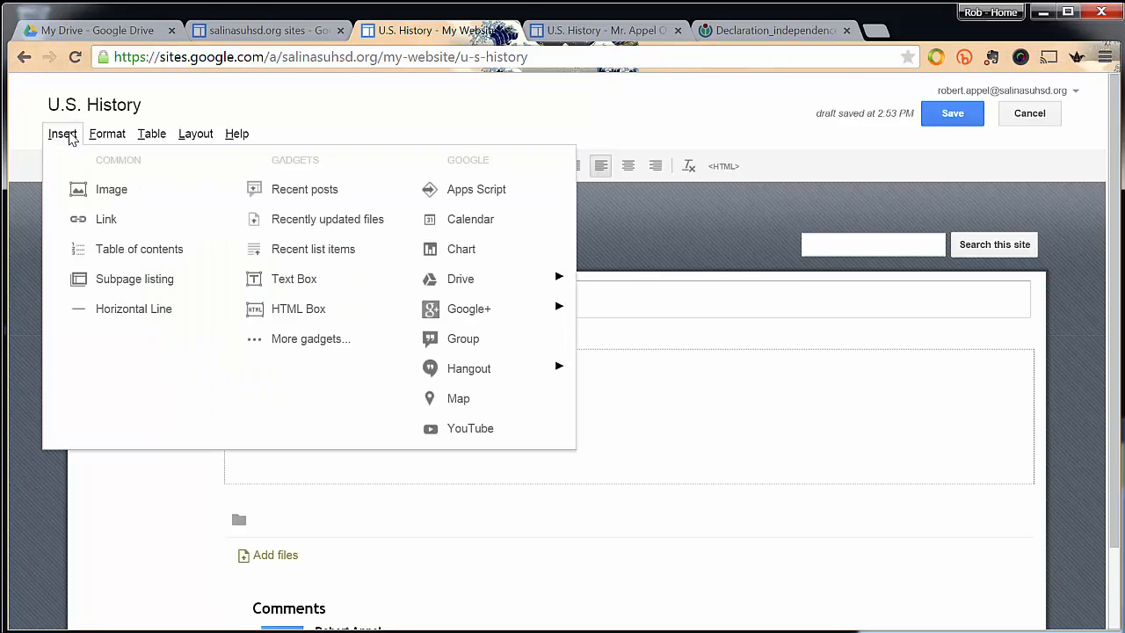
pyautogui.click(93, 193)
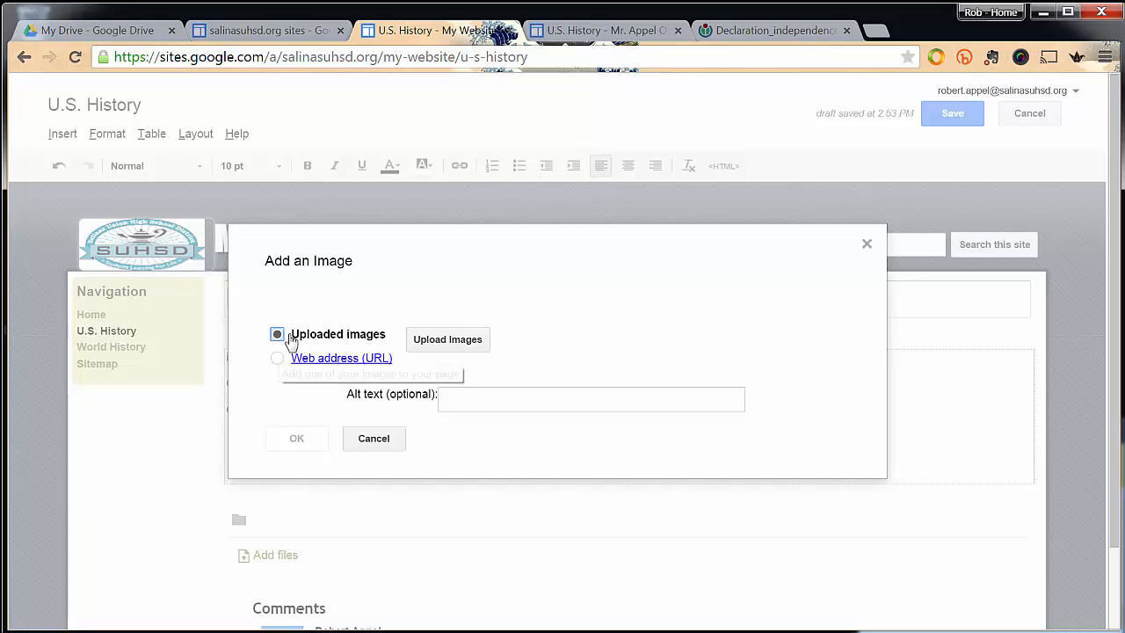
pyautogui.click(278, 358)
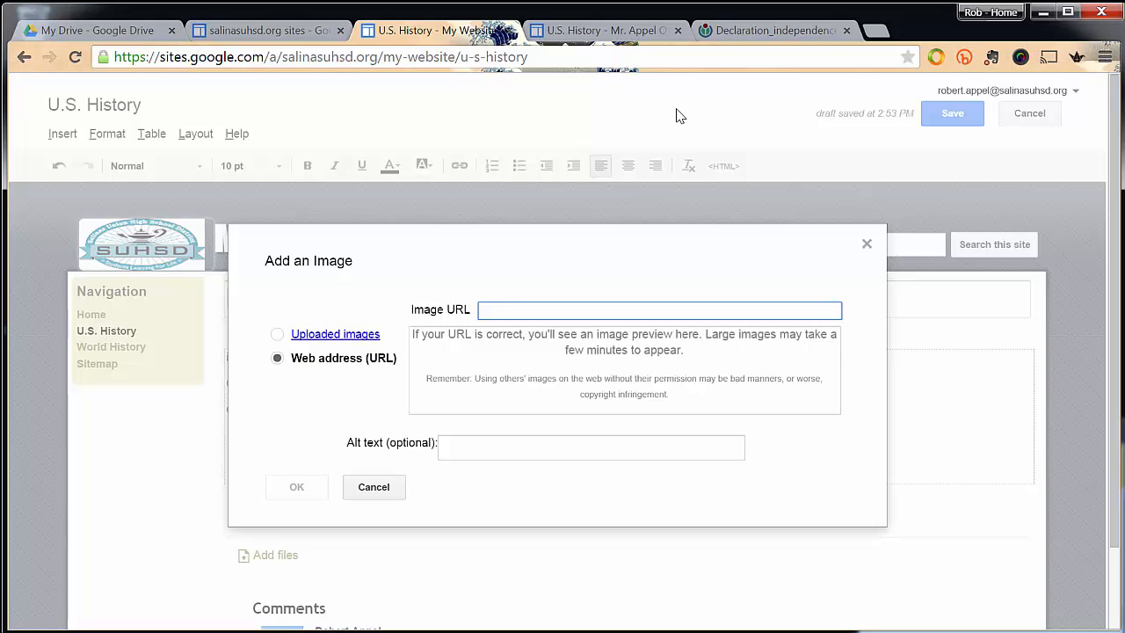
# Review the image search for "declaration of independence" and its usage-rights options, with results filtered to "Labeled for reuse".
pyautogui.click(734, 32)
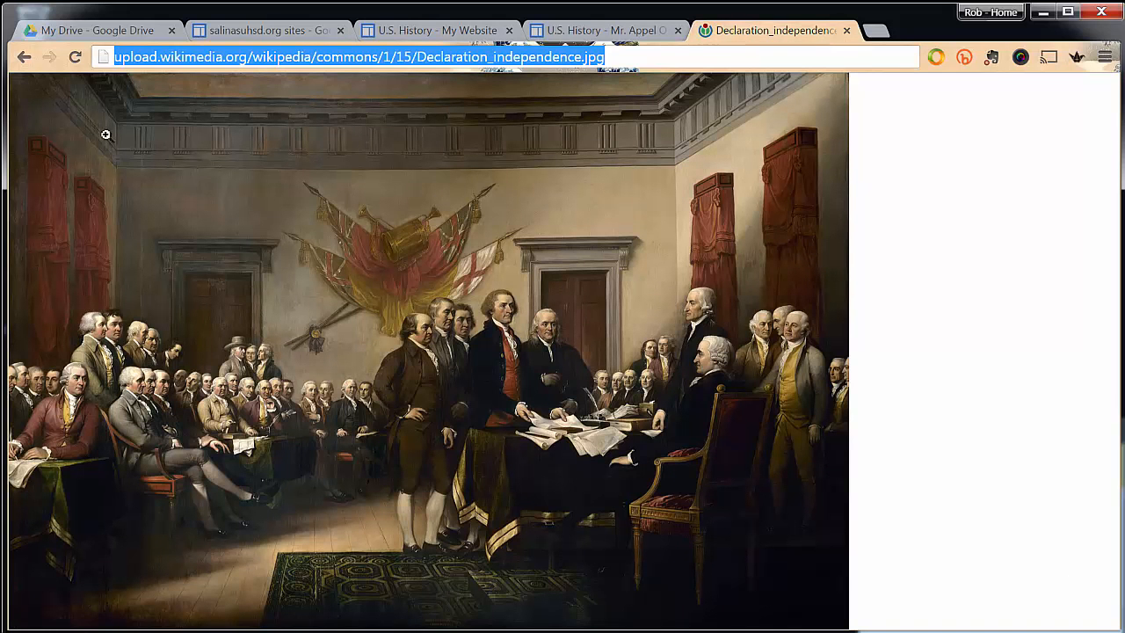
pyautogui.click(24, 57)
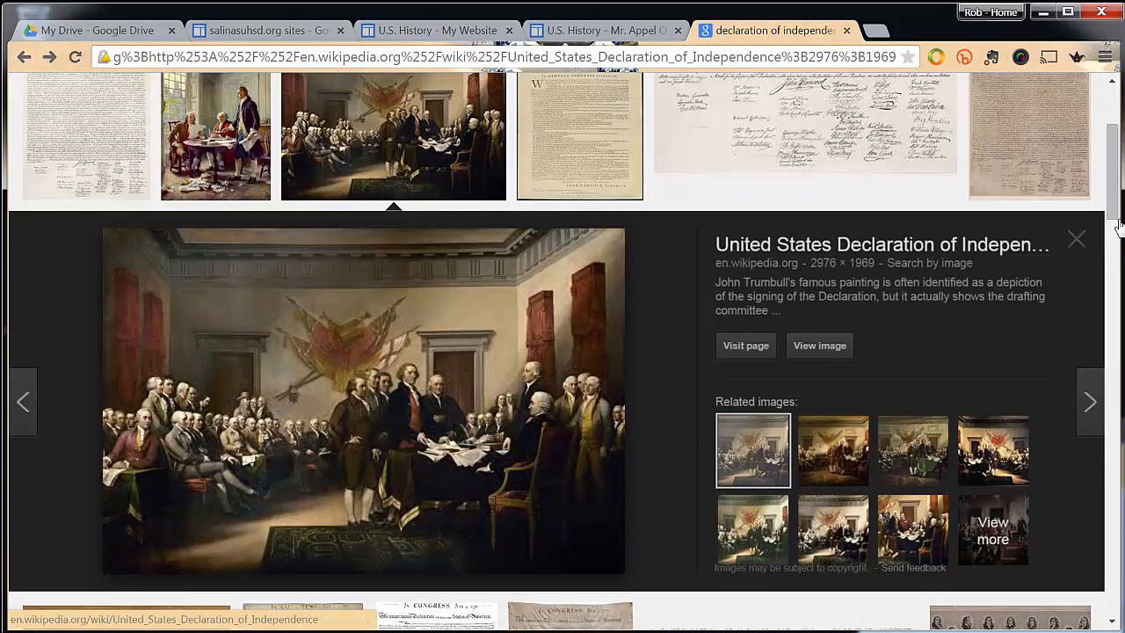
pyautogui.scroll(3, 507, 392)
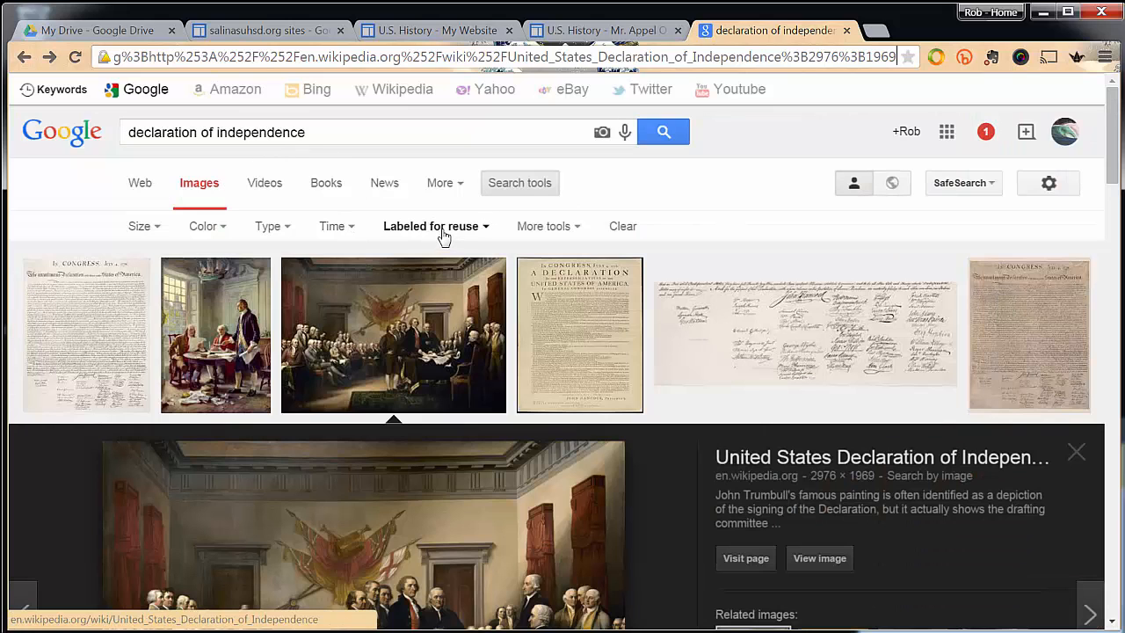
pyautogui.click(504, 186)
pyautogui.click(505, 187)
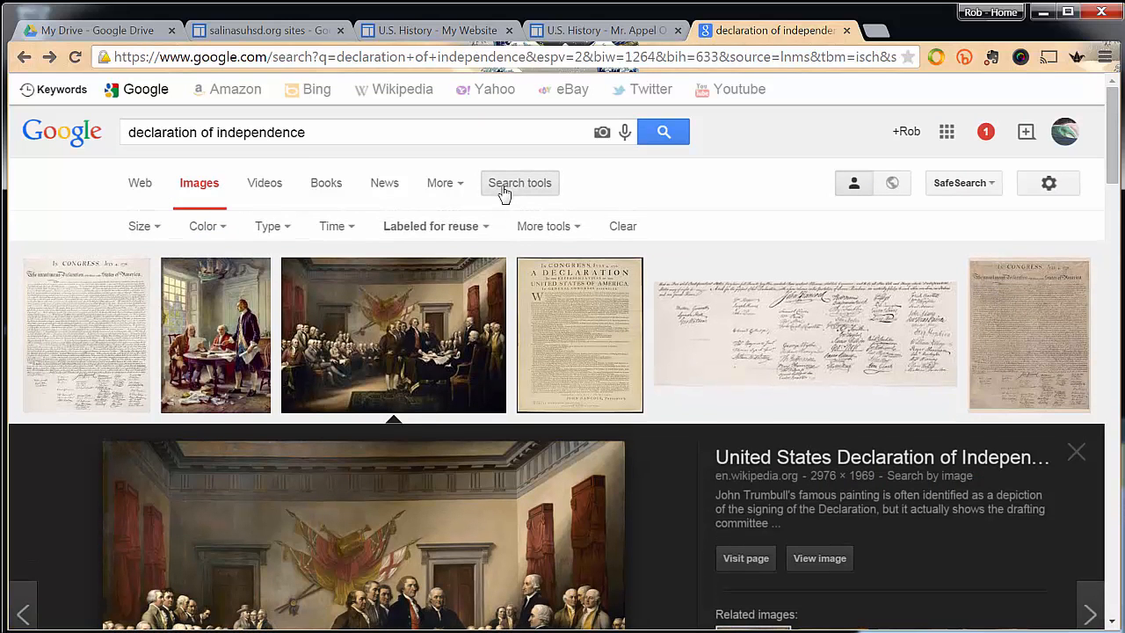
pyautogui.click(436, 228)
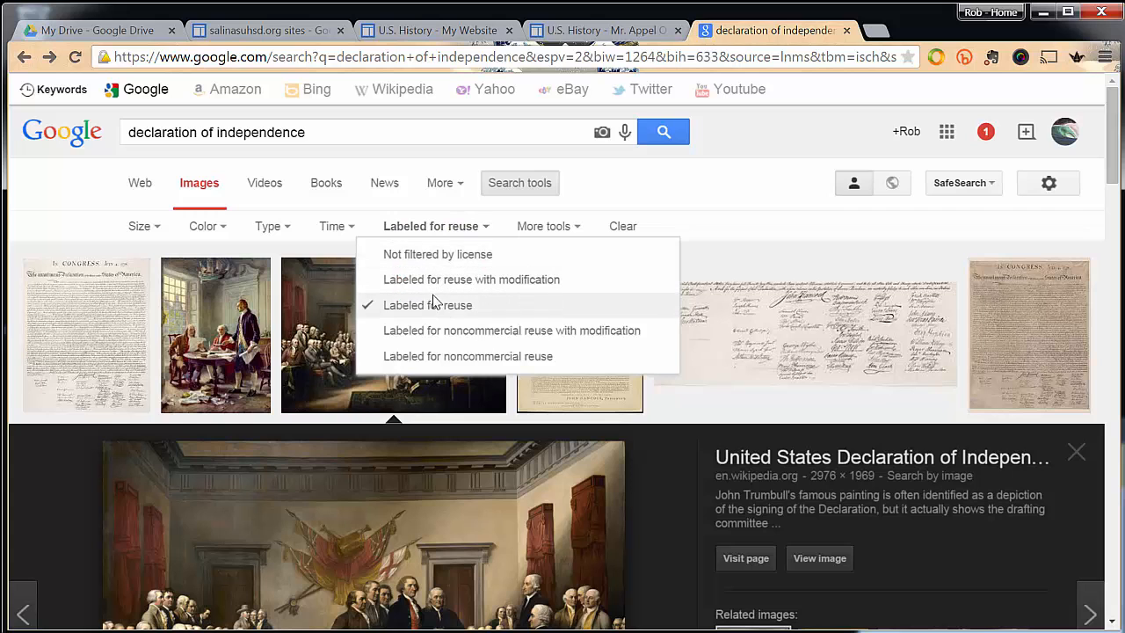
pyautogui.click(321, 338)
pyautogui.click(320, 336)
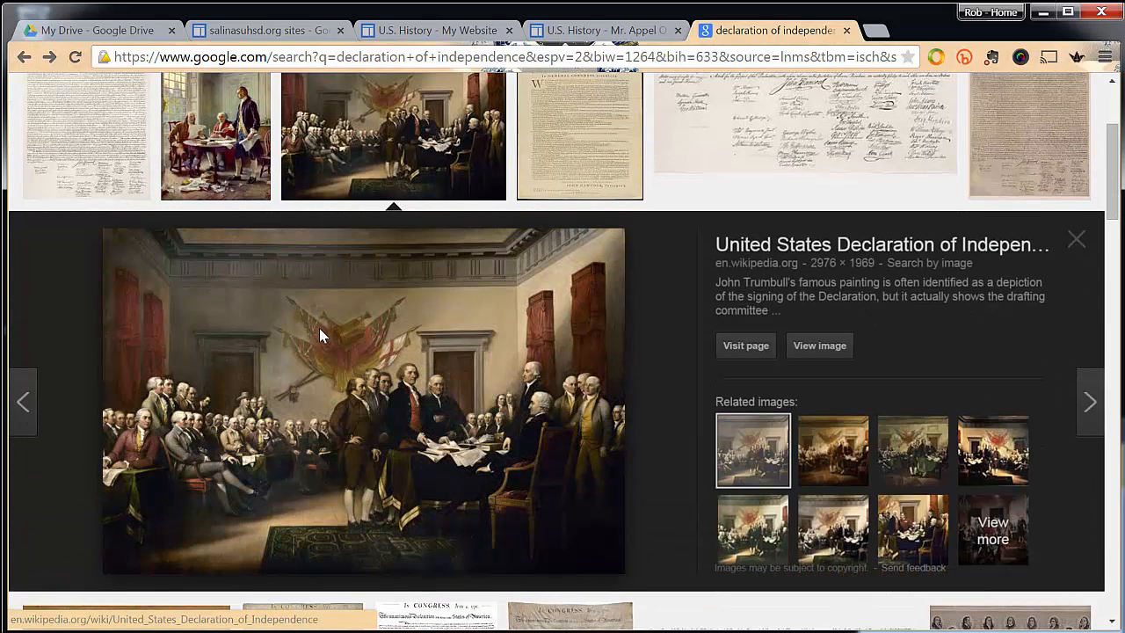
# Insert the Declaration of Independence painting using the web address of its full-size Wikimedia file, with the alt text "founding fathers".
pyautogui.click(804, 347)
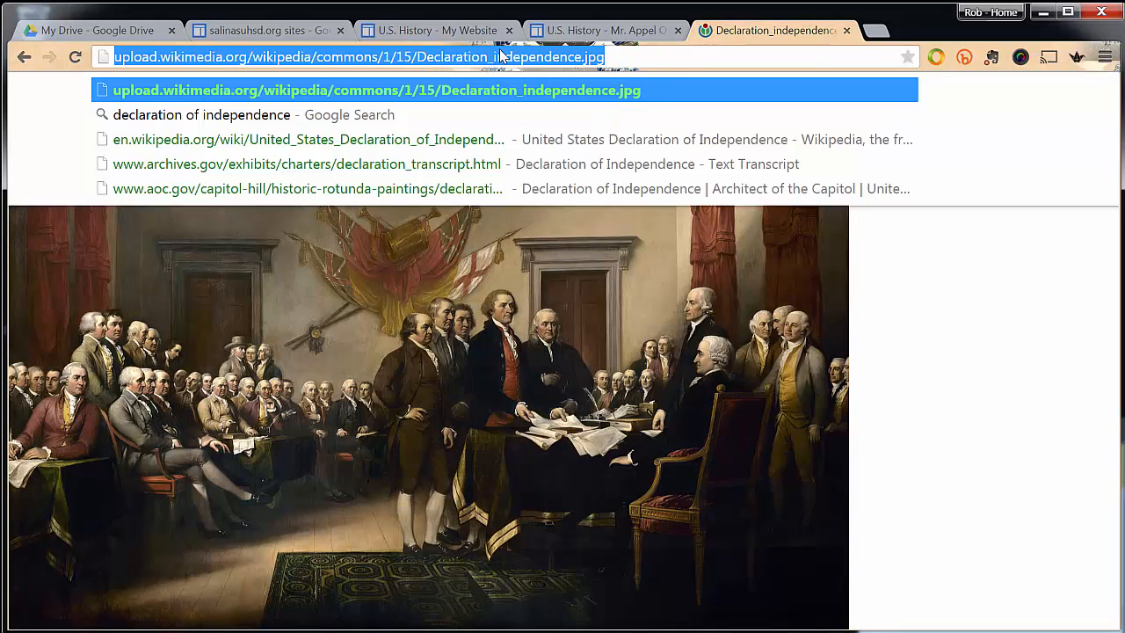
pyautogui.click(584, 30)
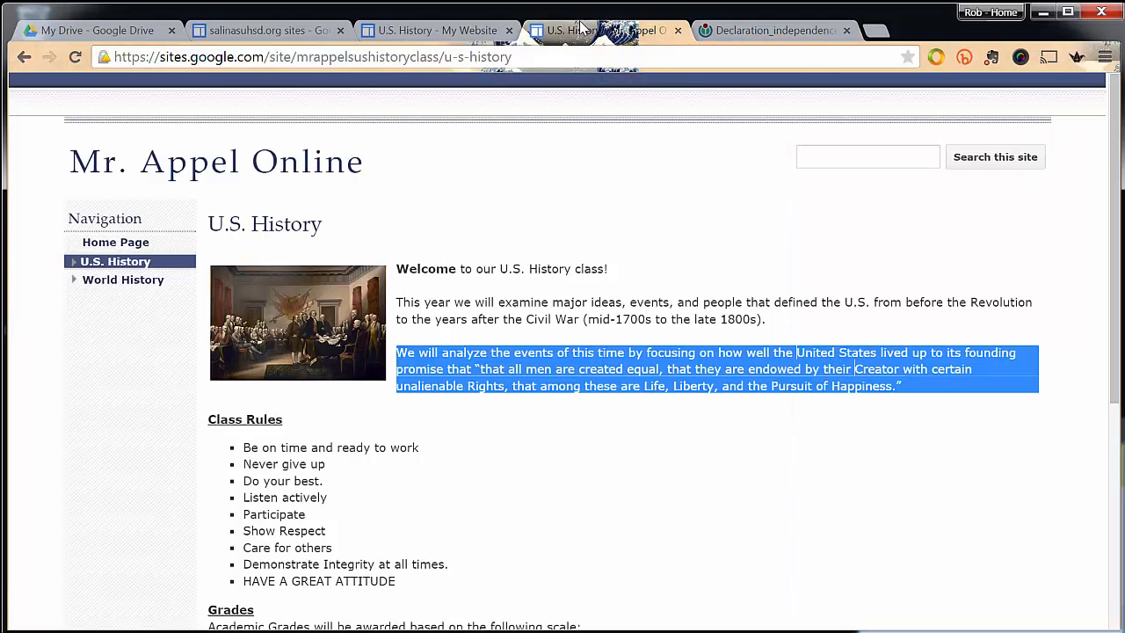
pyautogui.click(391, 34)
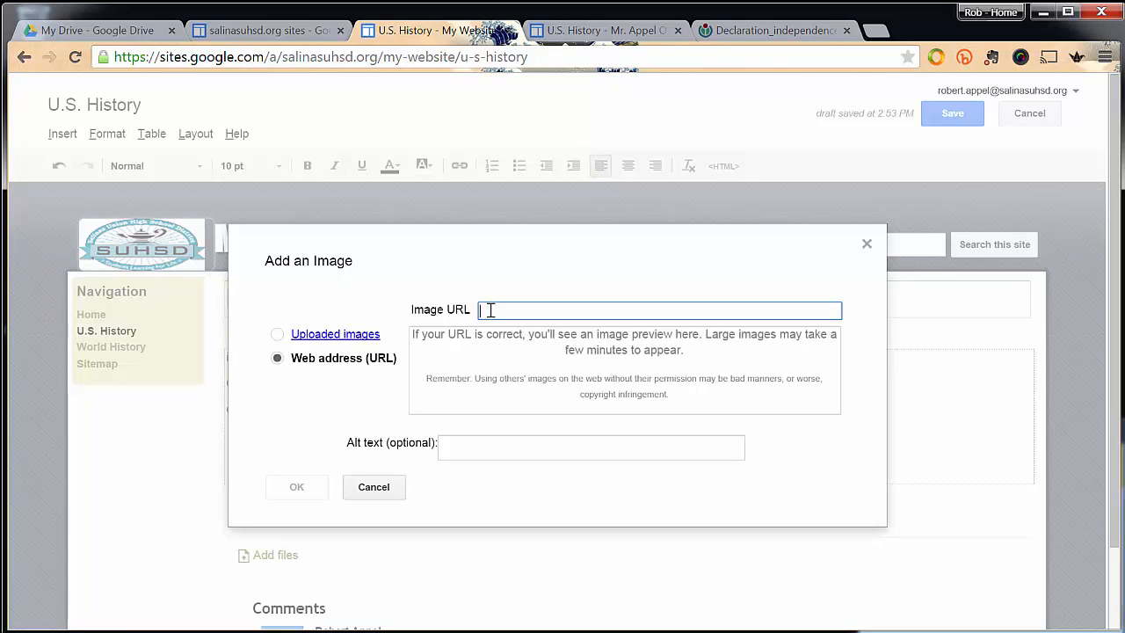
pyautogui.hotkey('ctrl', 'v')
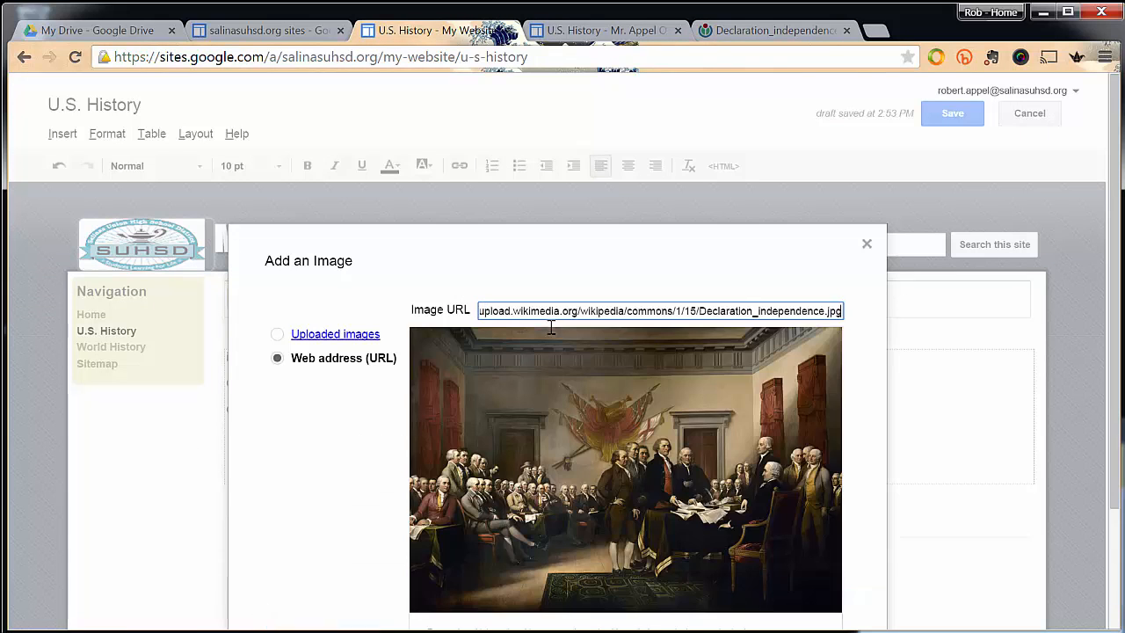
pyautogui.scroll(-2, 557, 412)
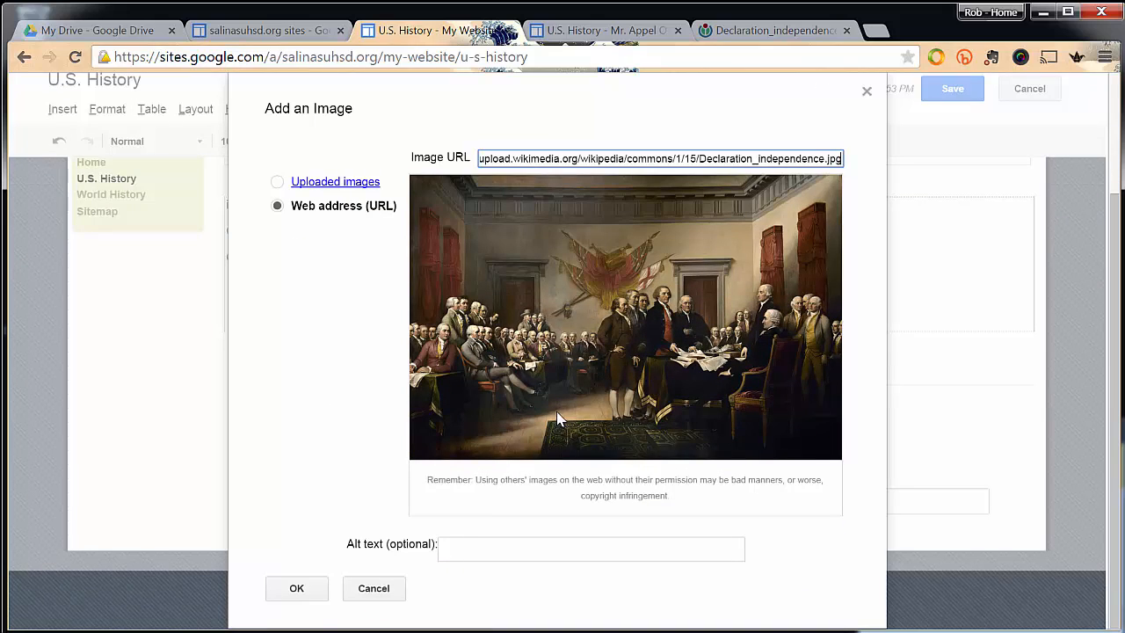
pyautogui.click(456, 545)
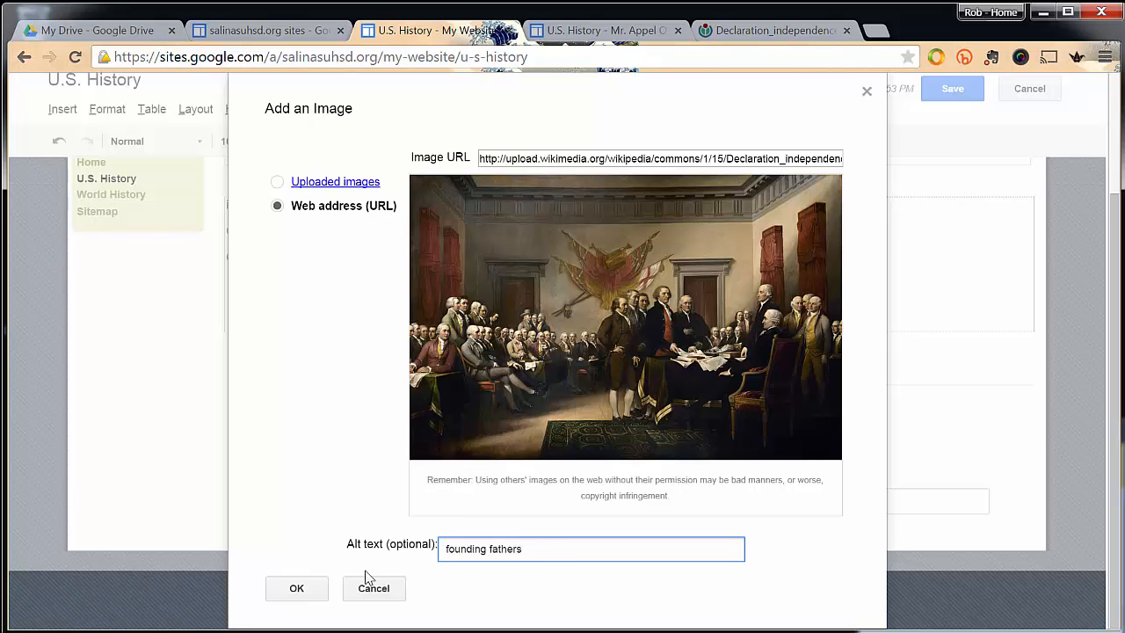
pyautogui.click(296, 589)
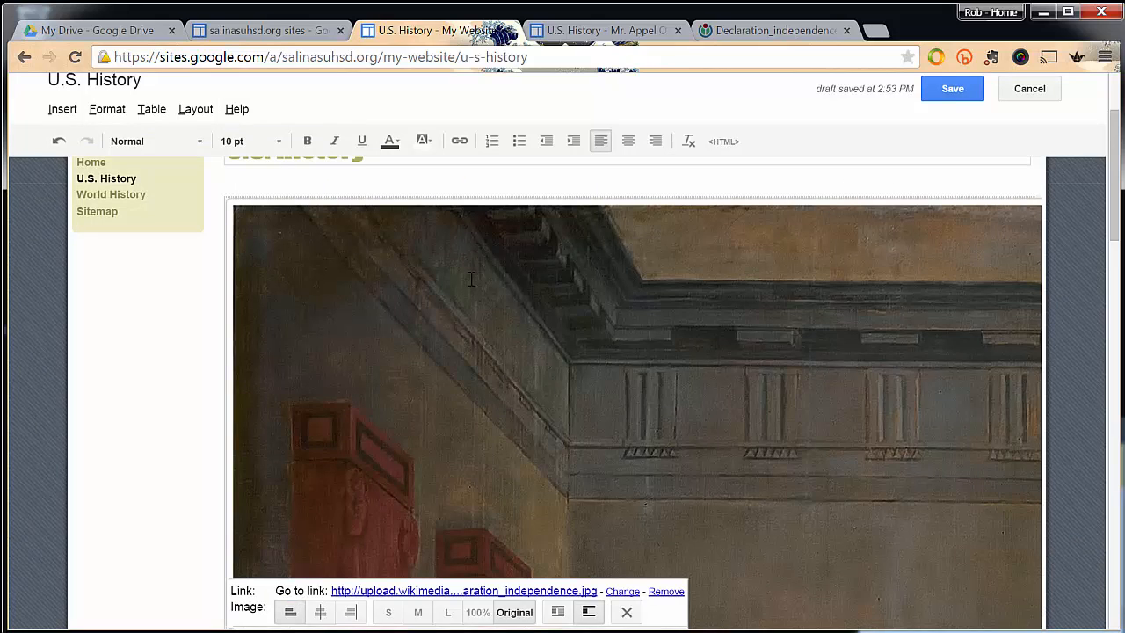
# Set the inserted painting to size S with text wrapping on, and save the U.S. History page.
pyautogui.click(388, 613)
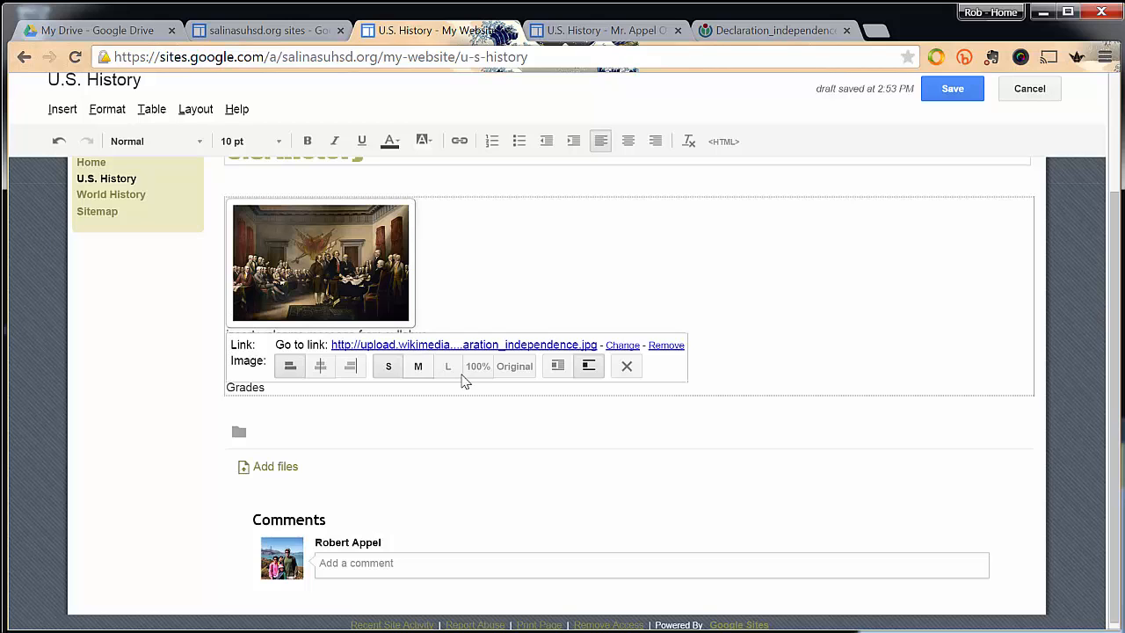
pyautogui.click(557, 366)
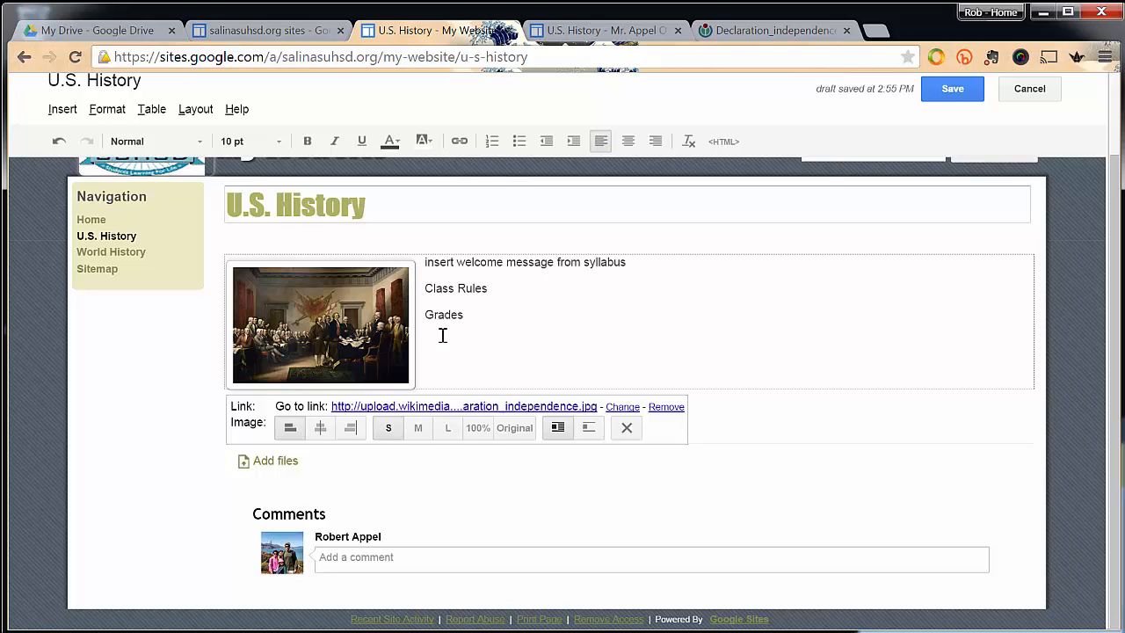
pyautogui.click(937, 95)
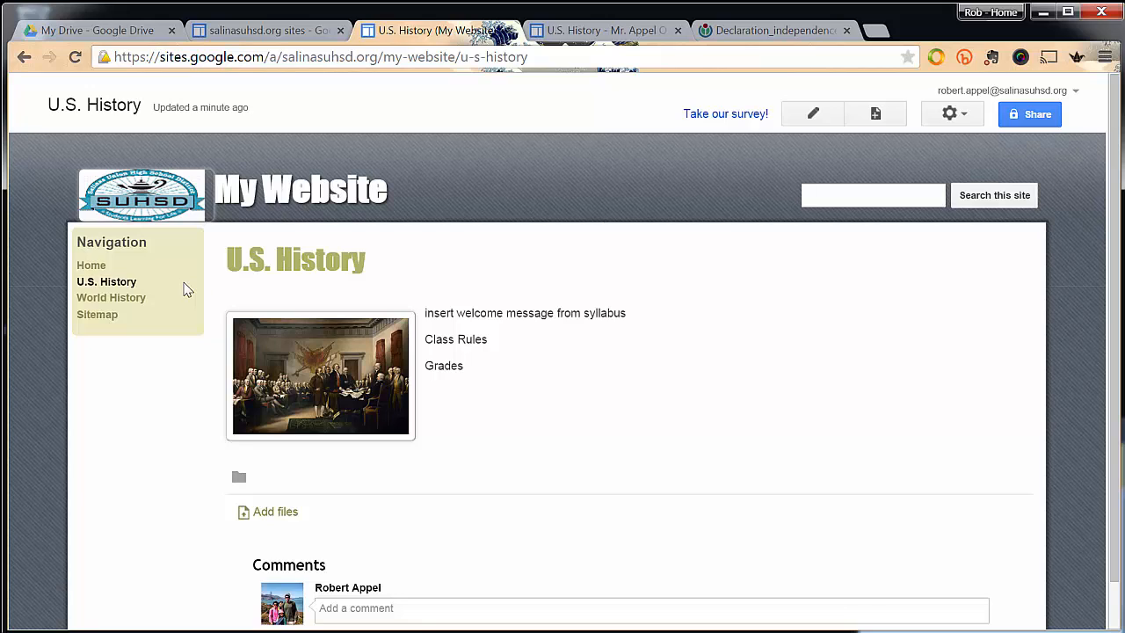
# Create a page named "Welcome & Geography" under U.S. History and save it with its body left empty.
pyautogui.click(873, 116)
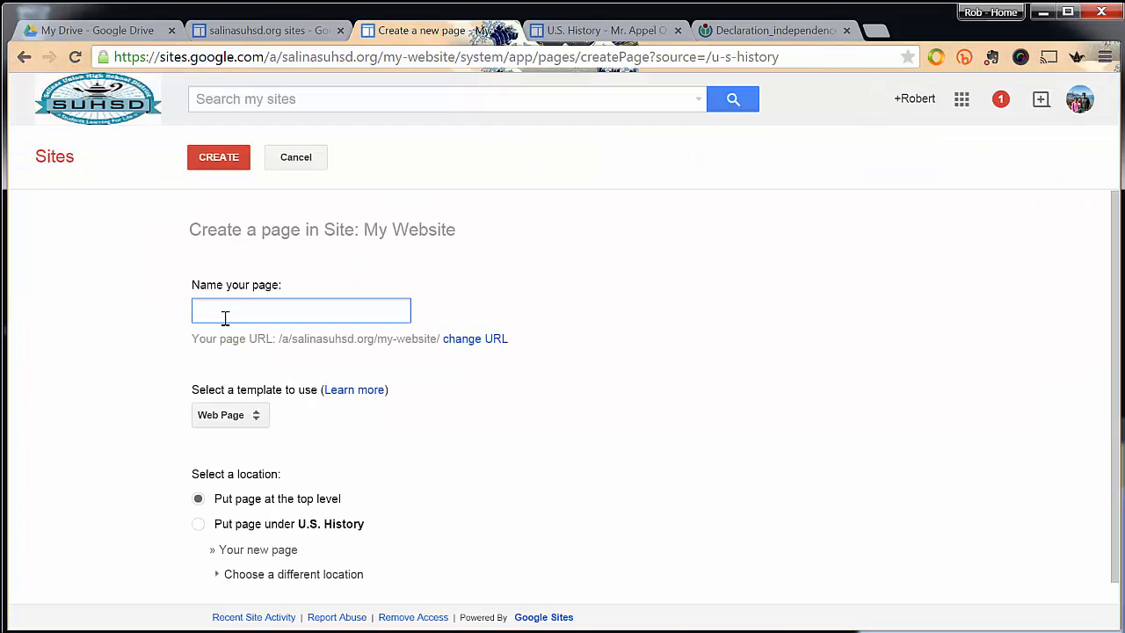
pyautogui.write('Welcome')
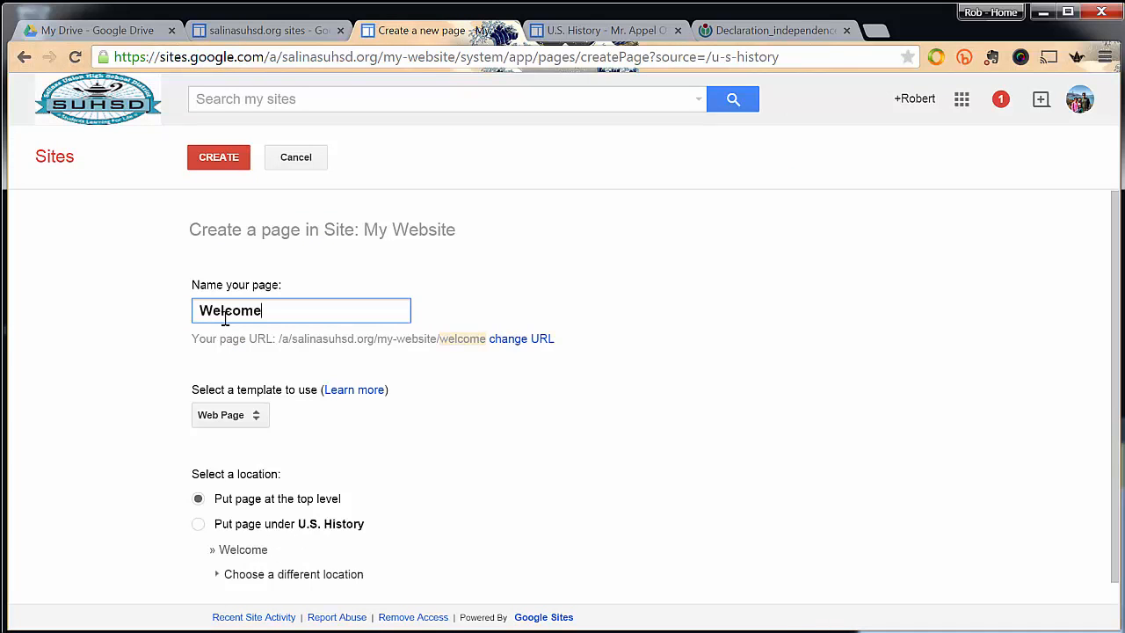
pyautogui.write(' & Geograp')
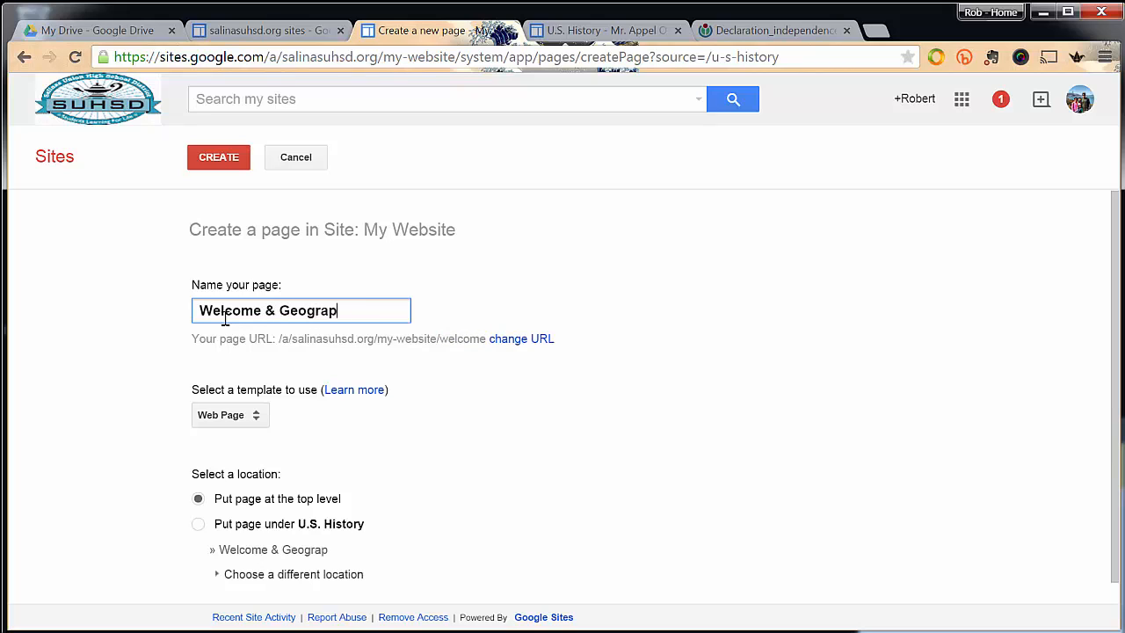
pyautogui.write('hy')
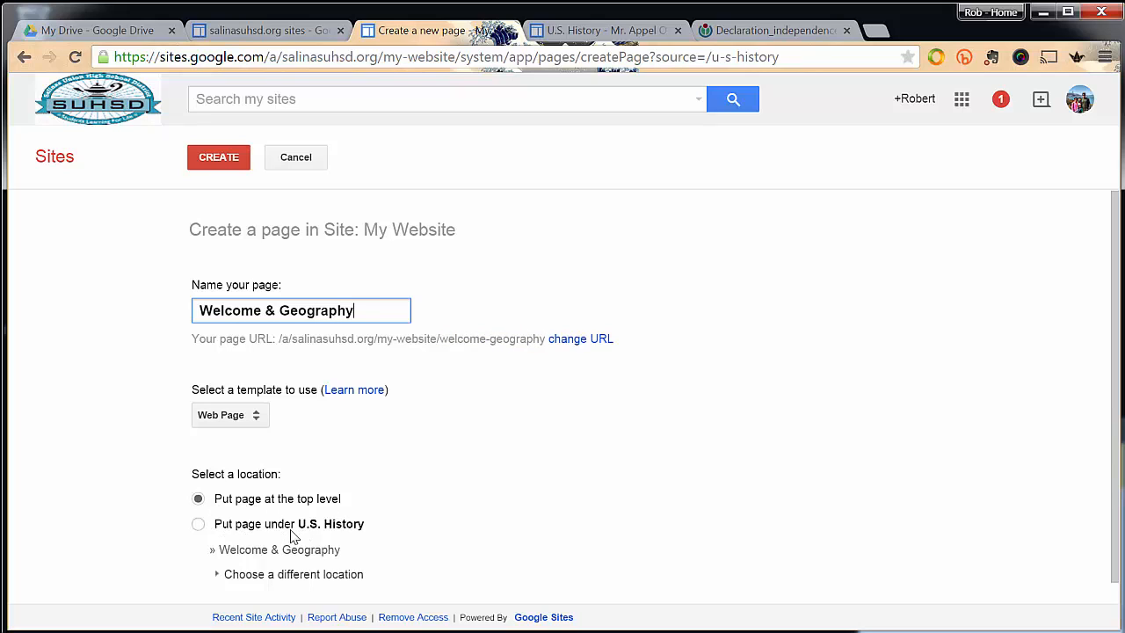
pyautogui.click(199, 525)
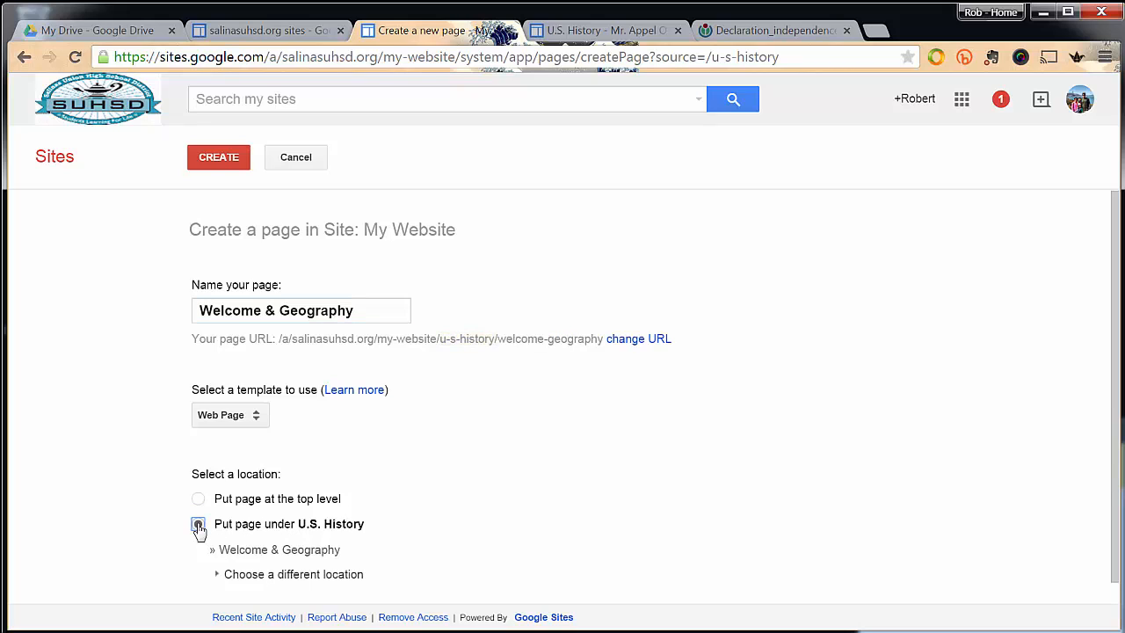
pyautogui.click(216, 167)
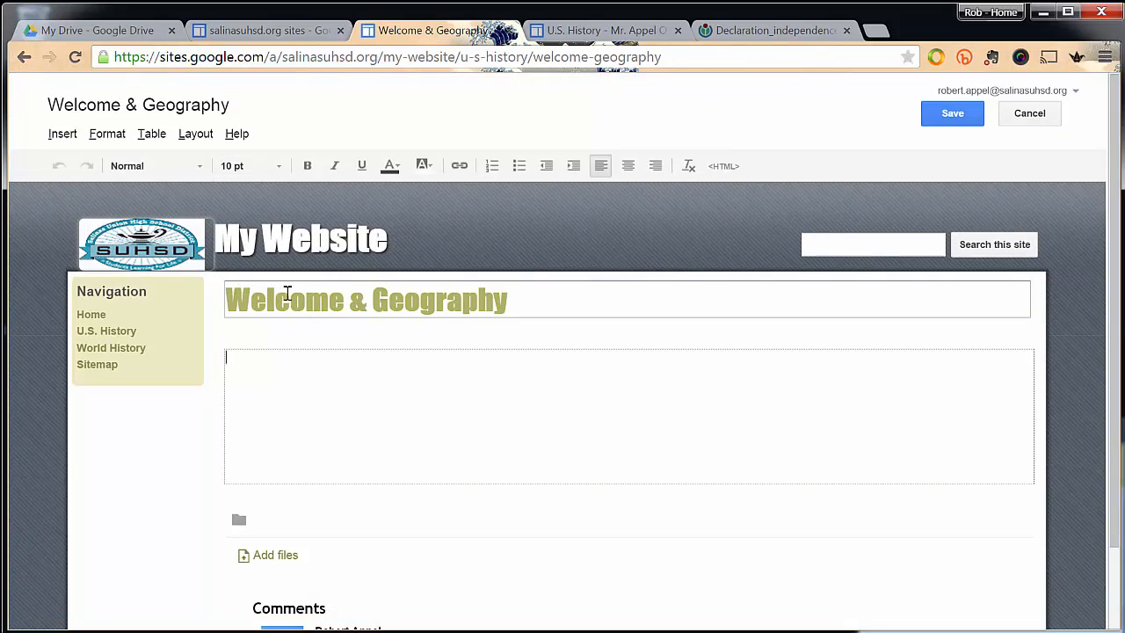
pyautogui.click(941, 120)
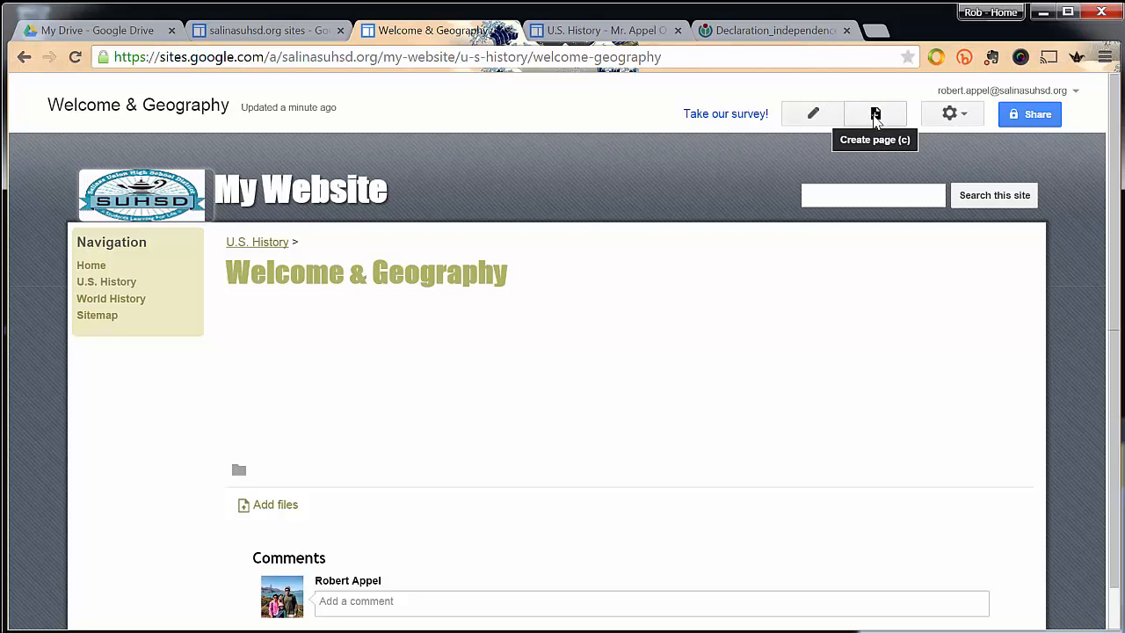
# Create a page named "Declaration of Independence" under U.S. History rather than under Welcome & Geography, and save it empty.
pyautogui.click(875, 120)
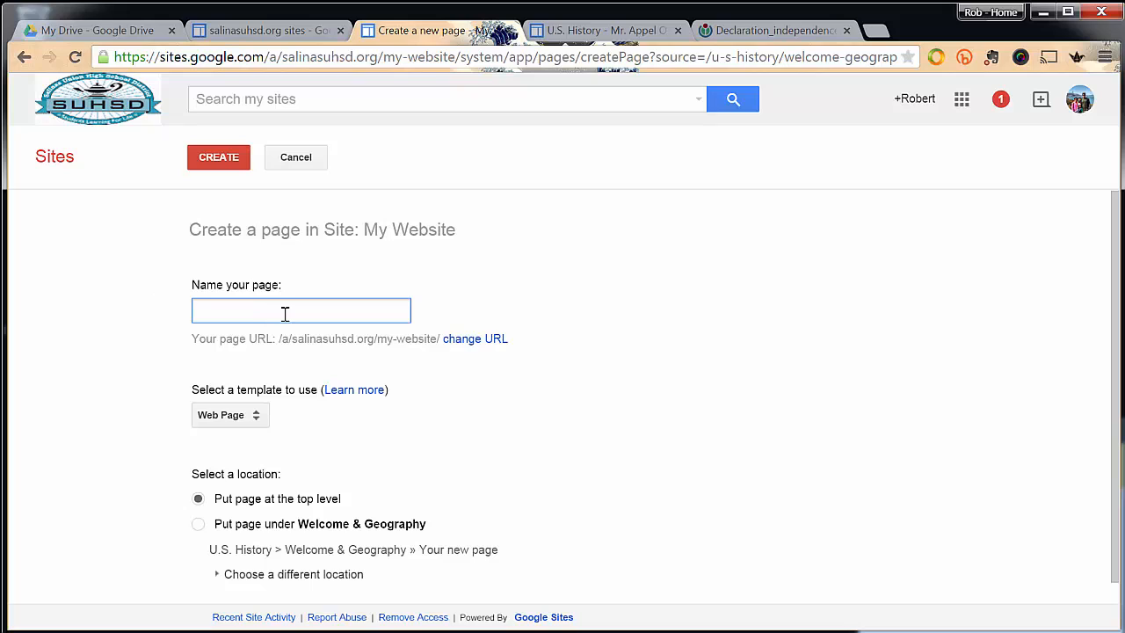
pyautogui.write('Declaration')
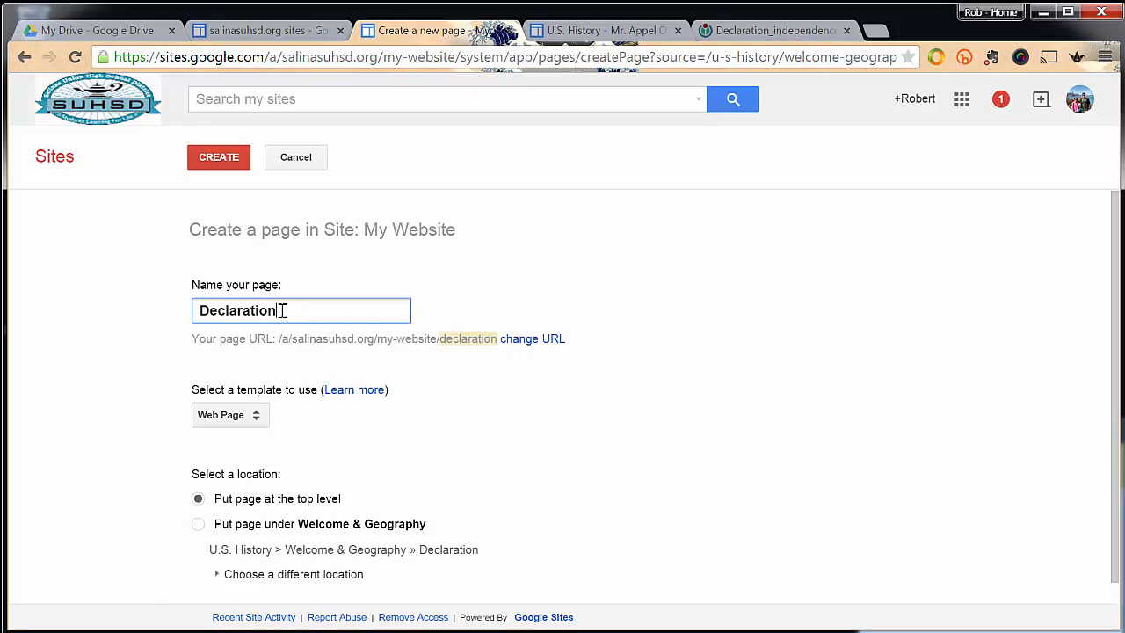
pyautogui.write(' of Independence')
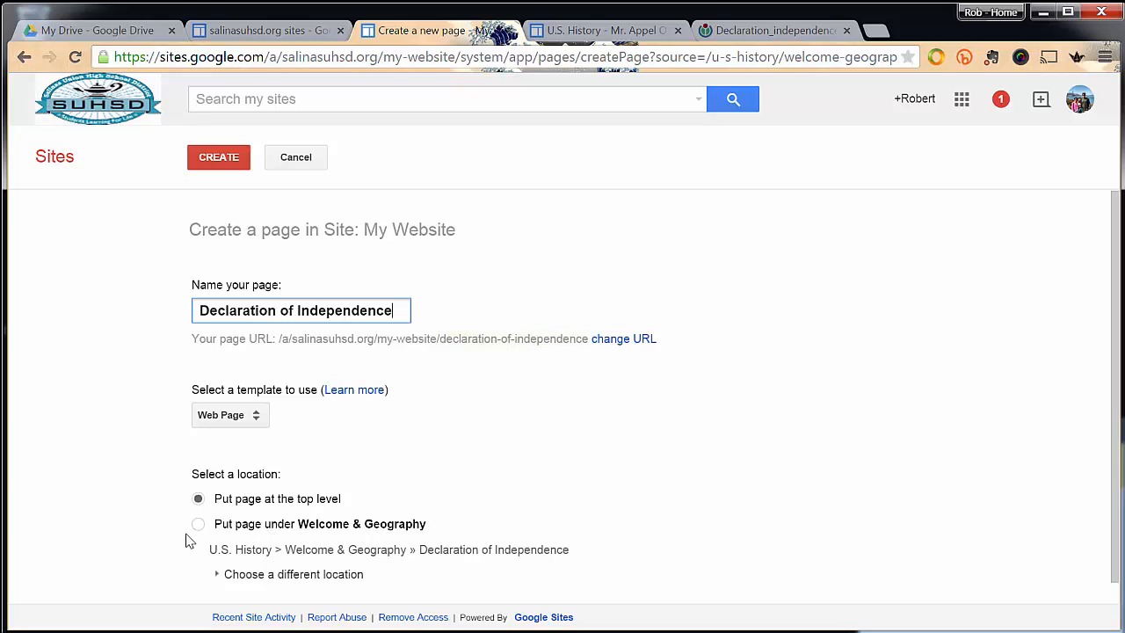
pyautogui.click(215, 574)
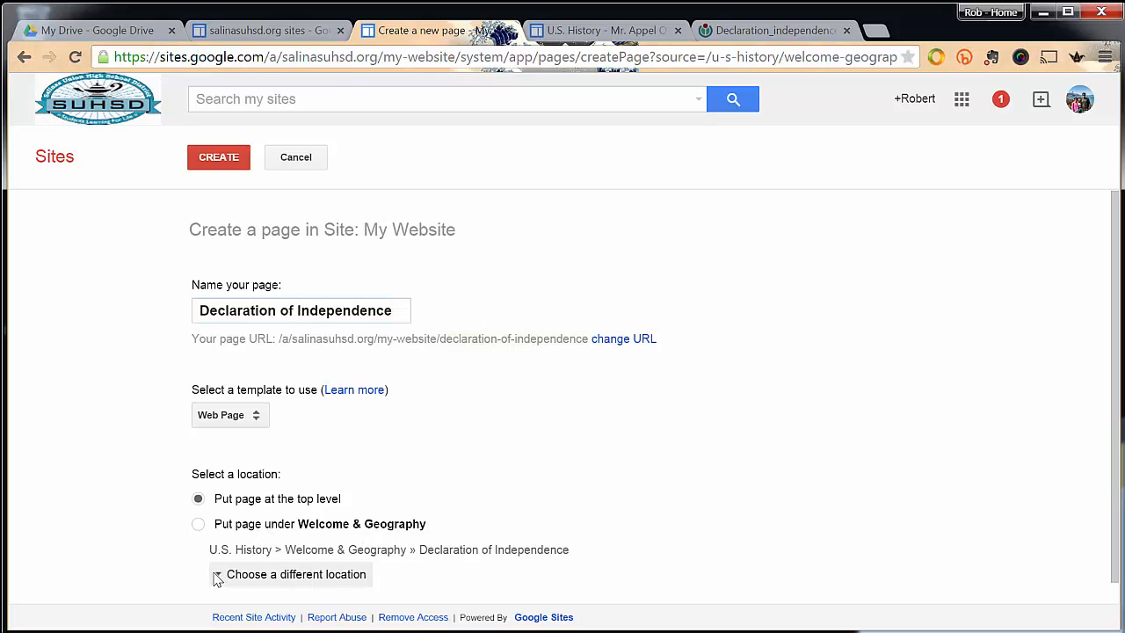
pyautogui.scroll(-3, 241, 516)
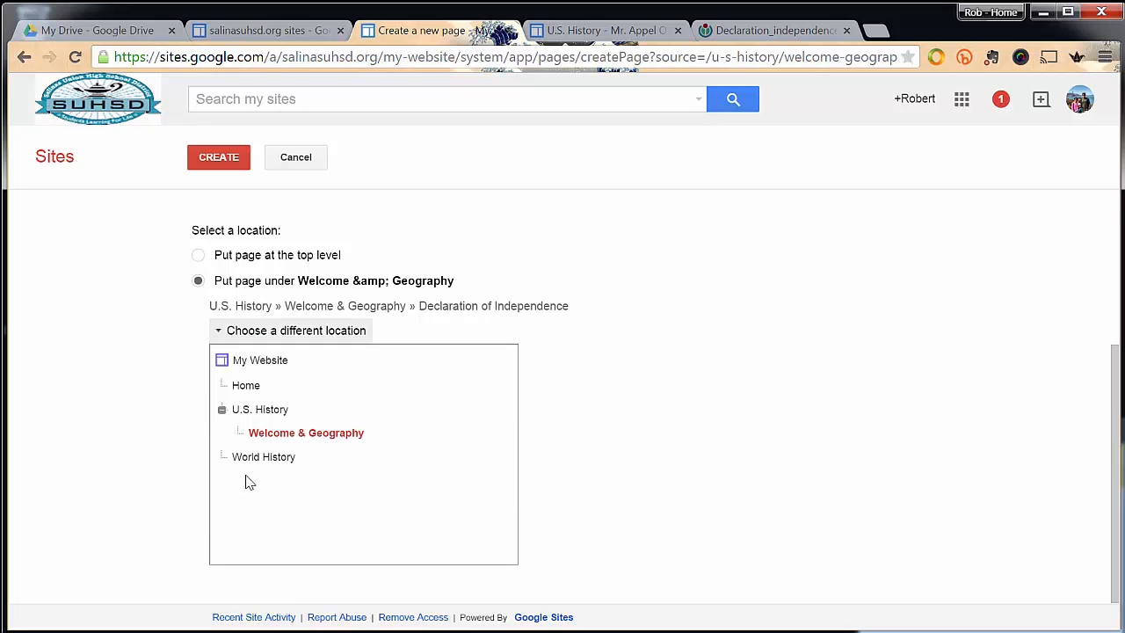
pyautogui.click(258, 409)
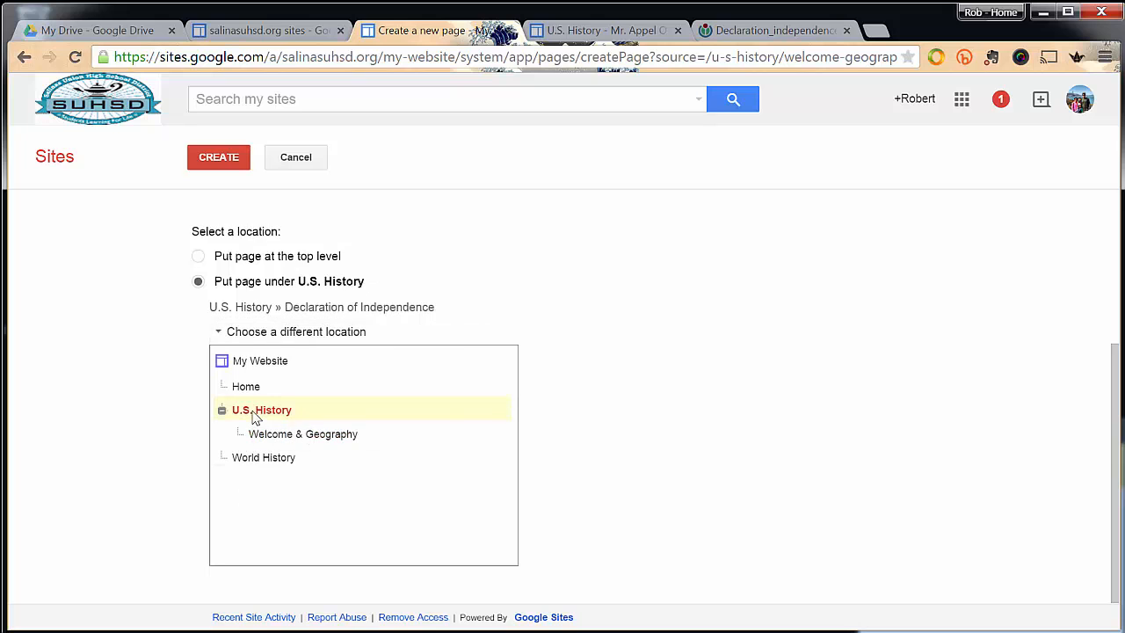
pyautogui.click(215, 158)
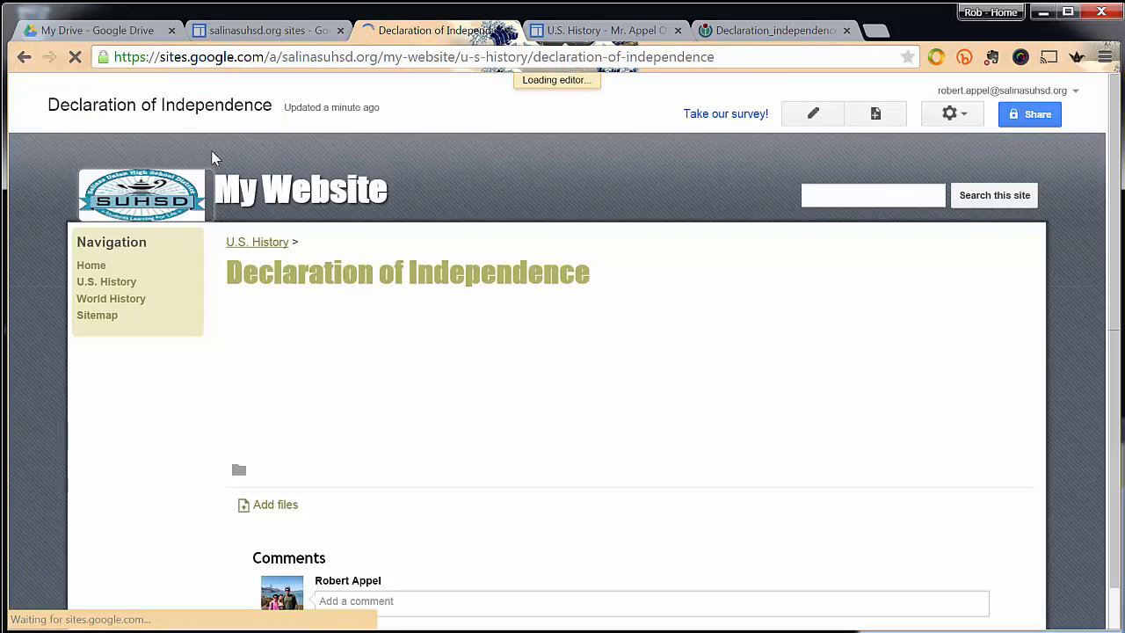
pyautogui.scroll(-2, 472, 424)
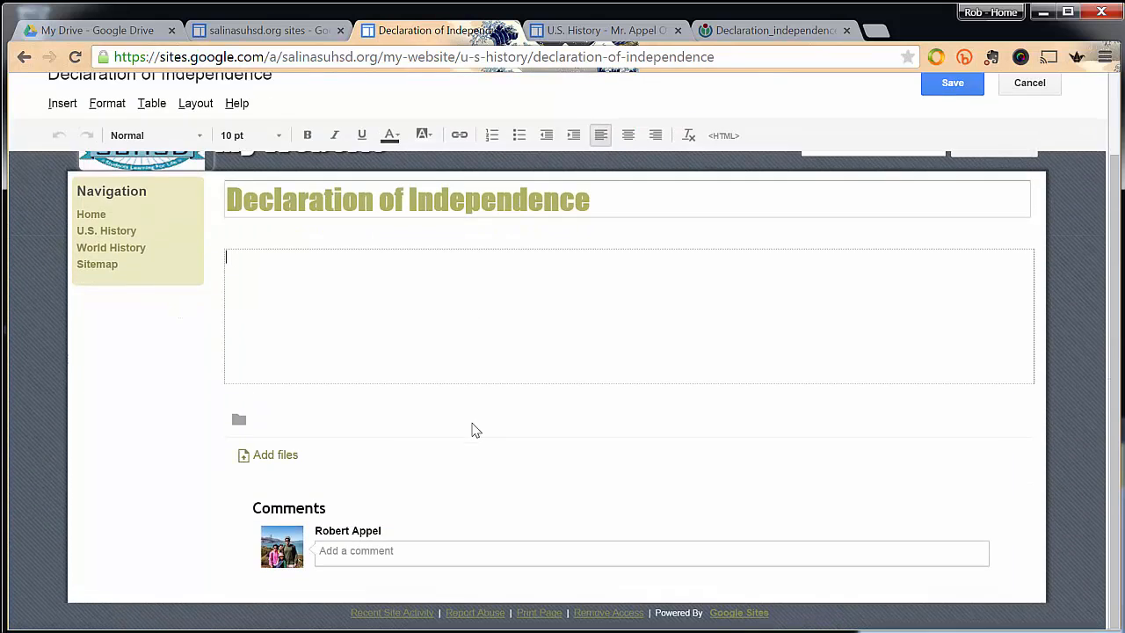
pyautogui.scroll(2, 472, 429)
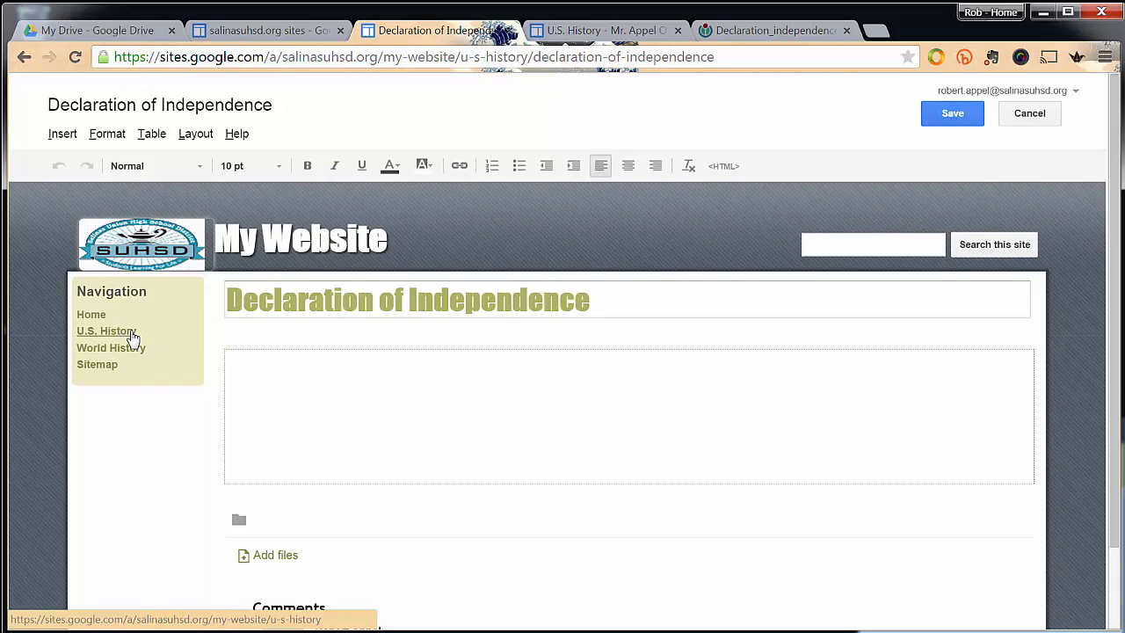
pyautogui.click(941, 116)
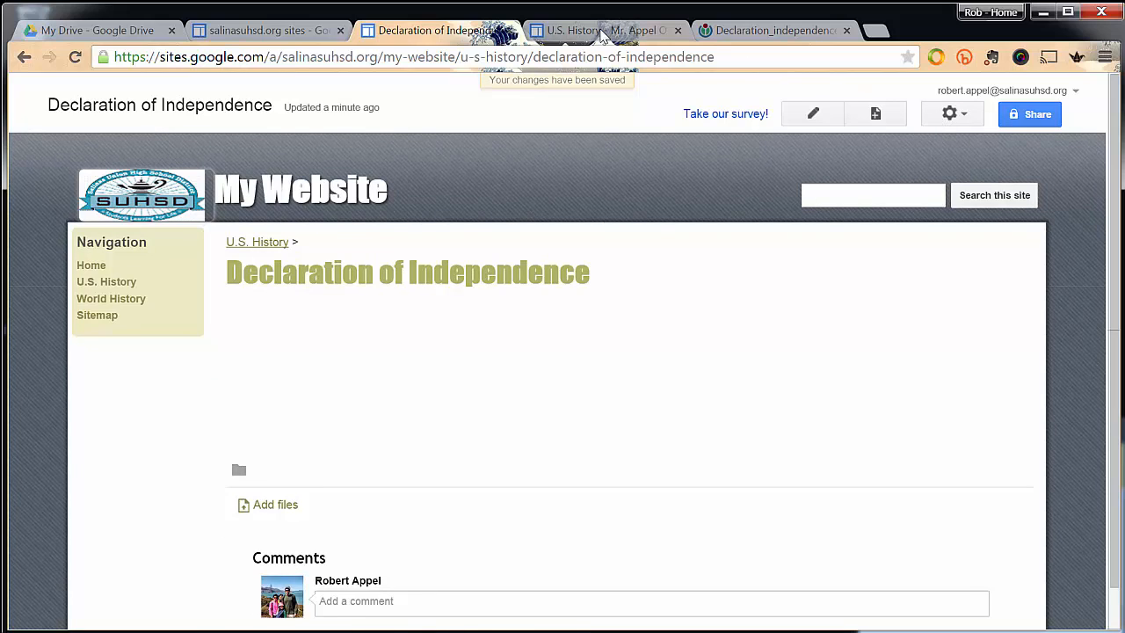
# Examine how the example class website's navigation expands and collapses the subpages under U.S. History, and return to the own site.
pyautogui.click(606, 29)
pyautogui.click(73, 261)
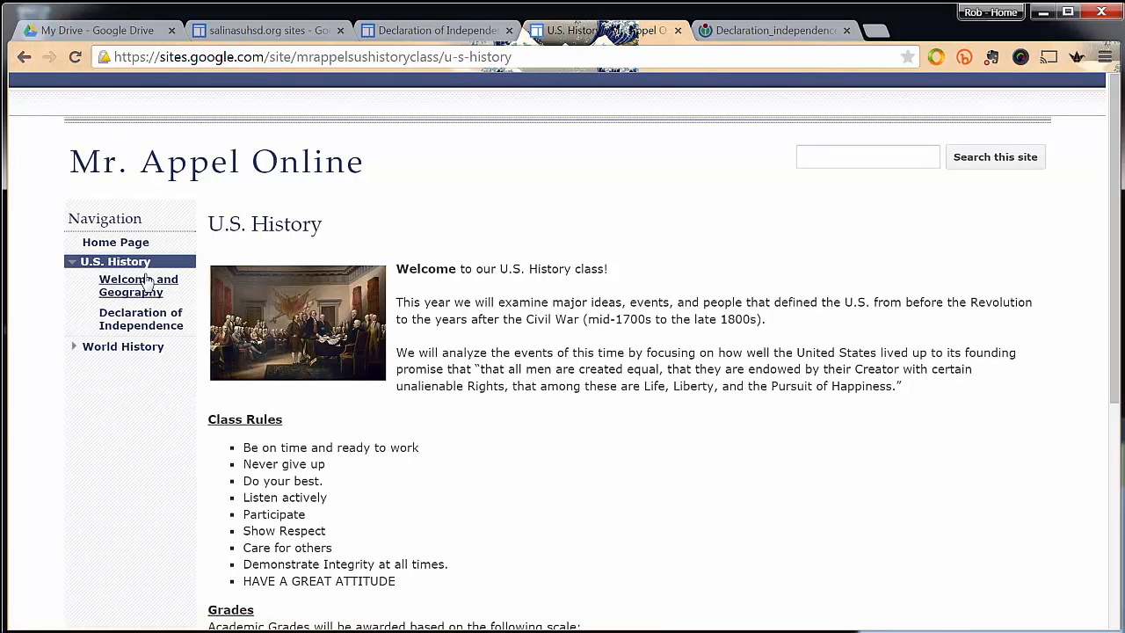
pyautogui.click(73, 263)
pyautogui.click(73, 263)
pyautogui.click(73, 263)
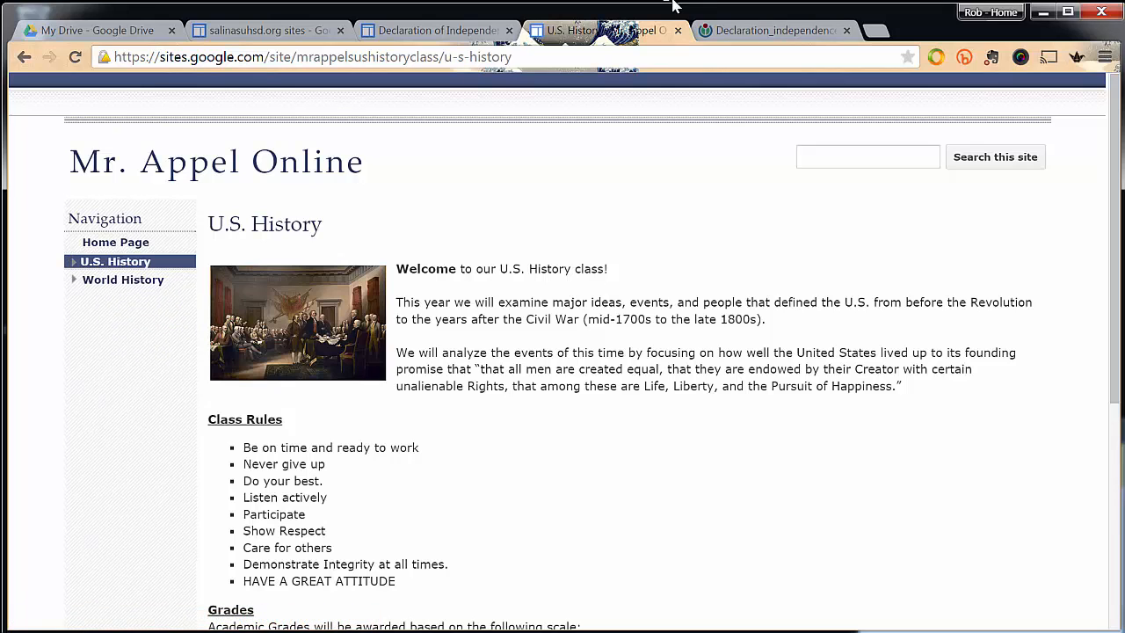
pyautogui.click(414, 33)
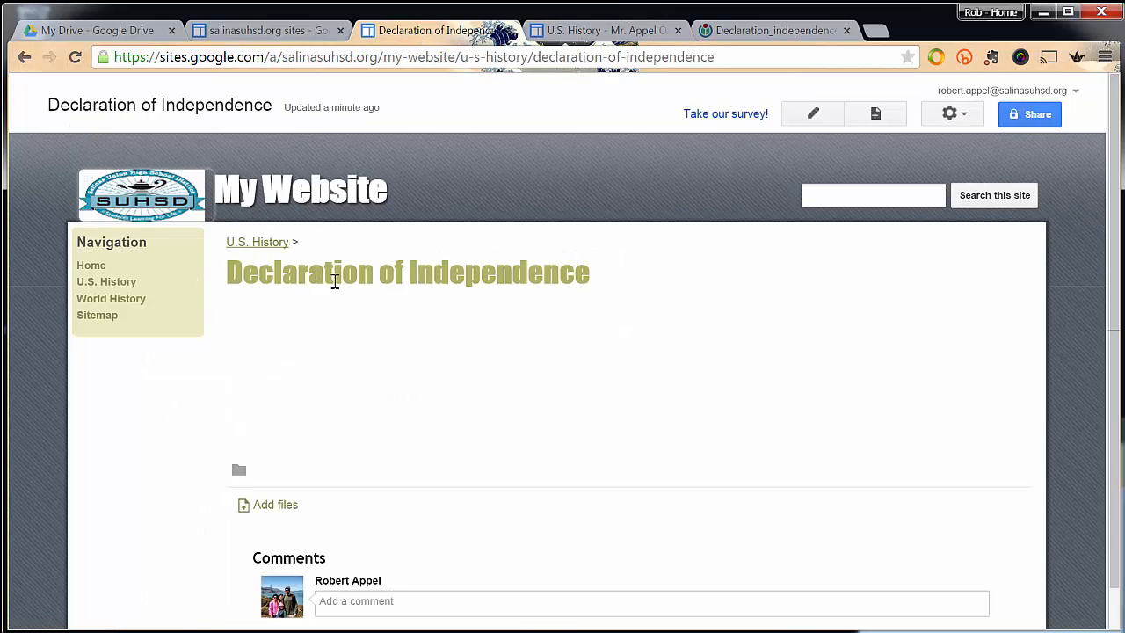
# Open the sidebar navigation's configuration in the site layout editor and turn off automatic organization of the navigation.
pyautogui.click(960, 115)
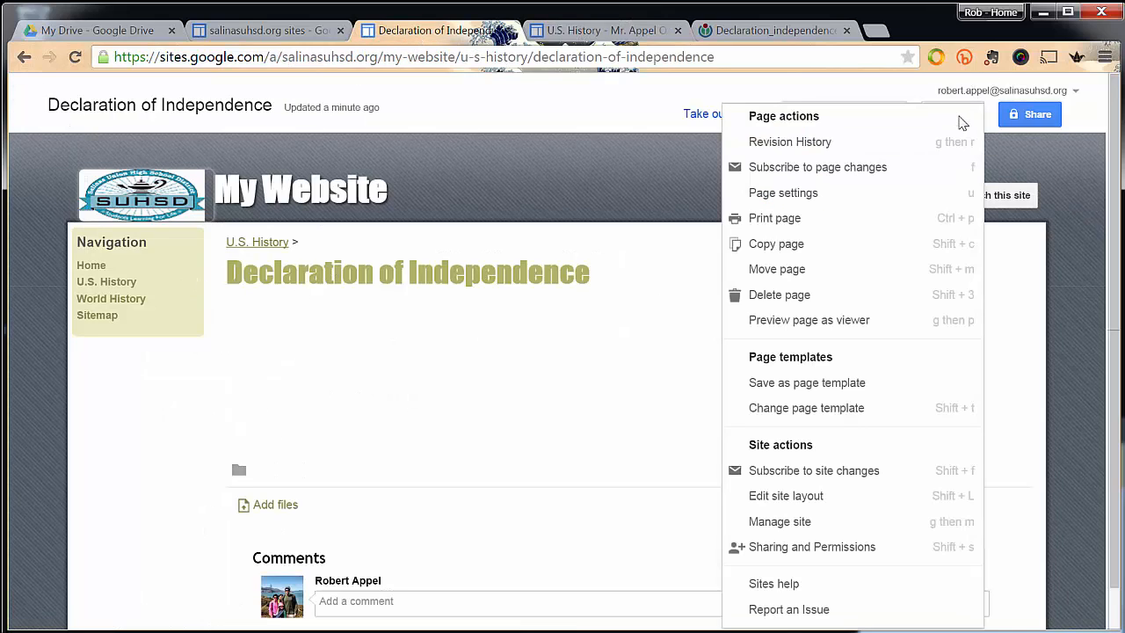
pyautogui.click(681, 109)
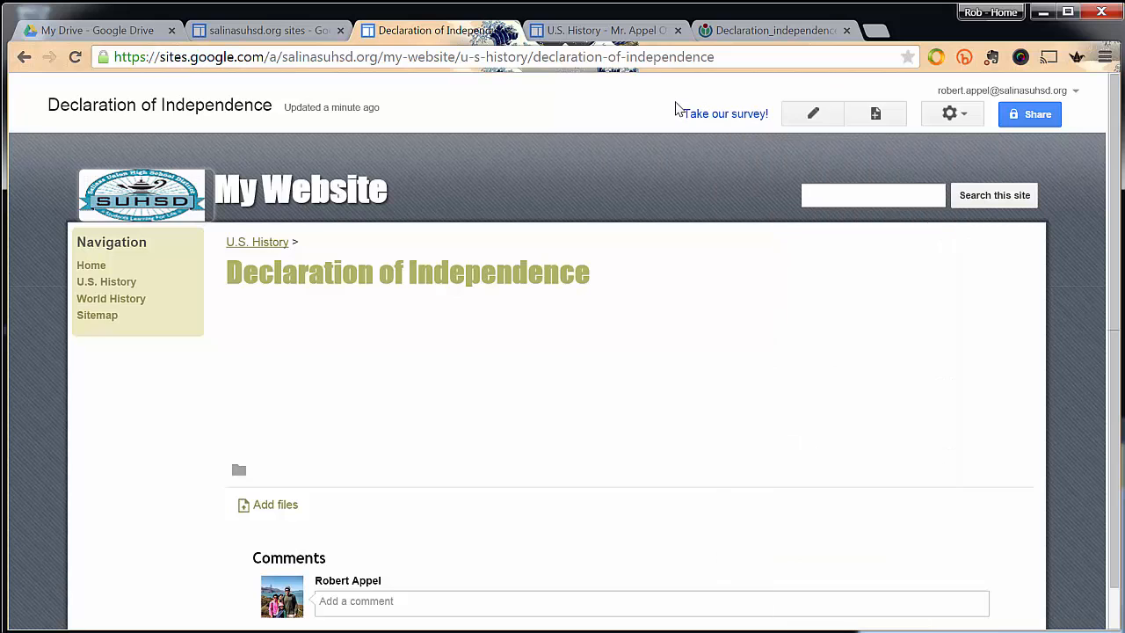
pyautogui.click(943, 114)
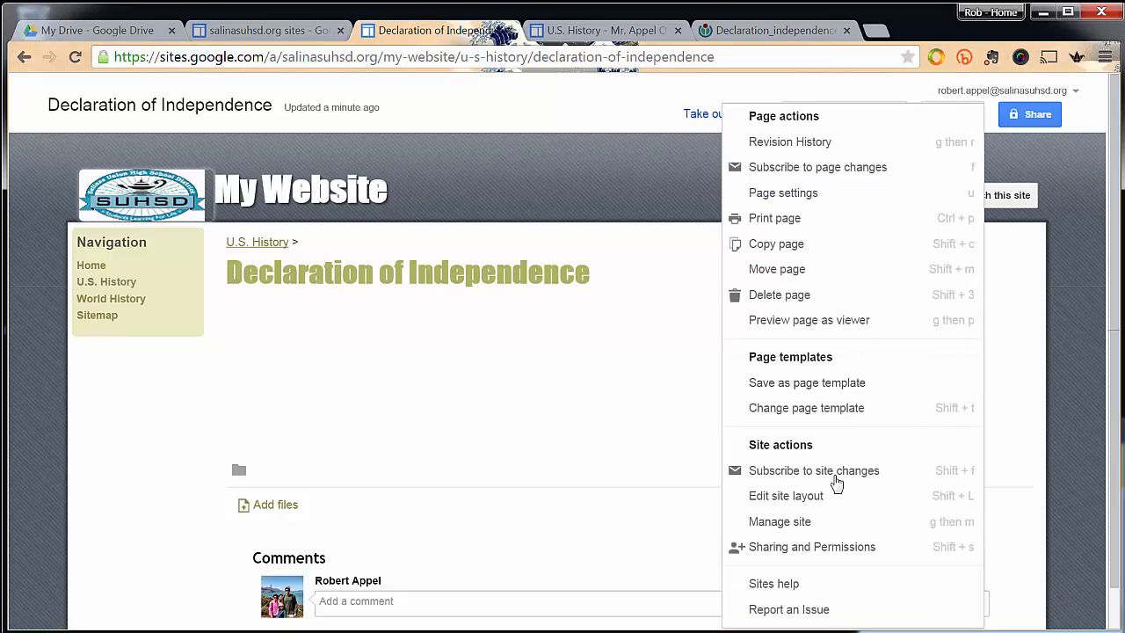
pyautogui.click(839, 499)
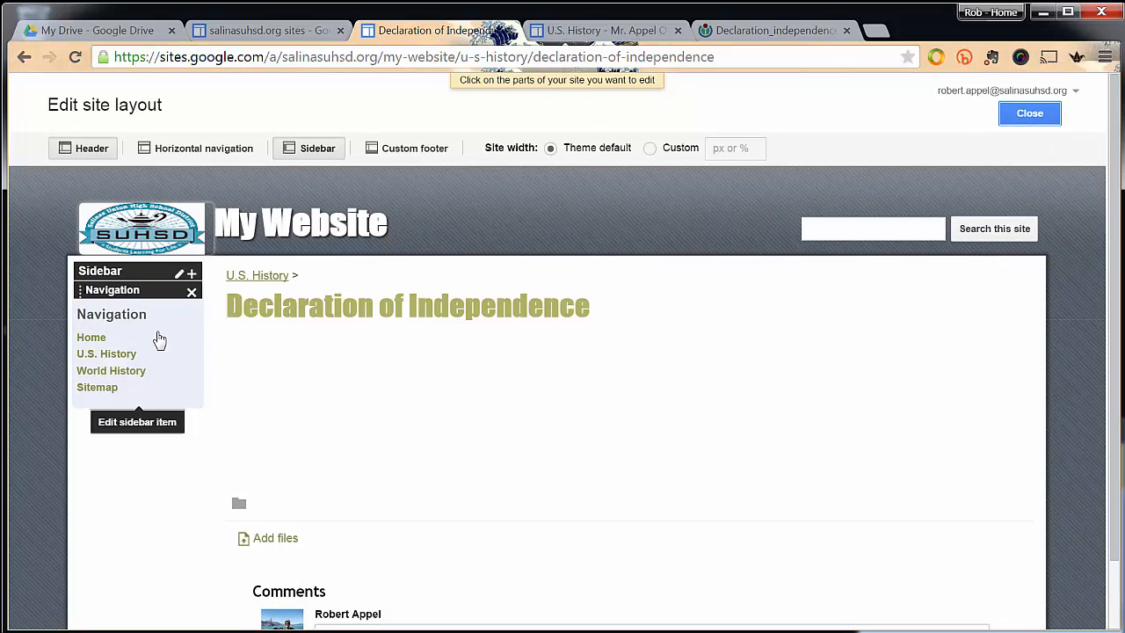
pyautogui.click(156, 339)
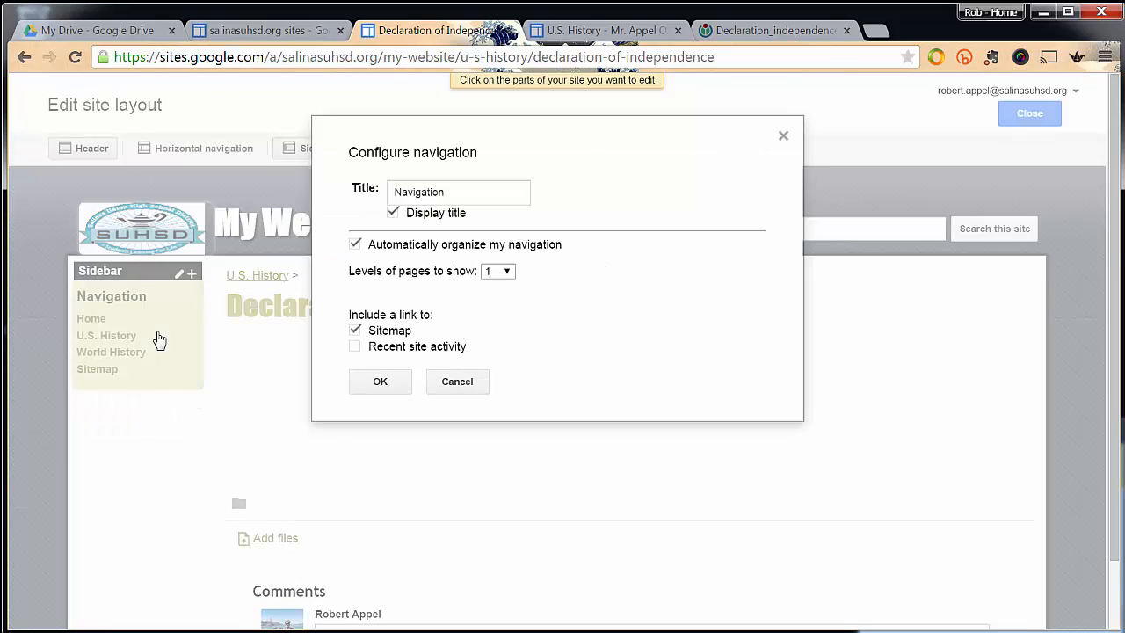
pyautogui.click(355, 245)
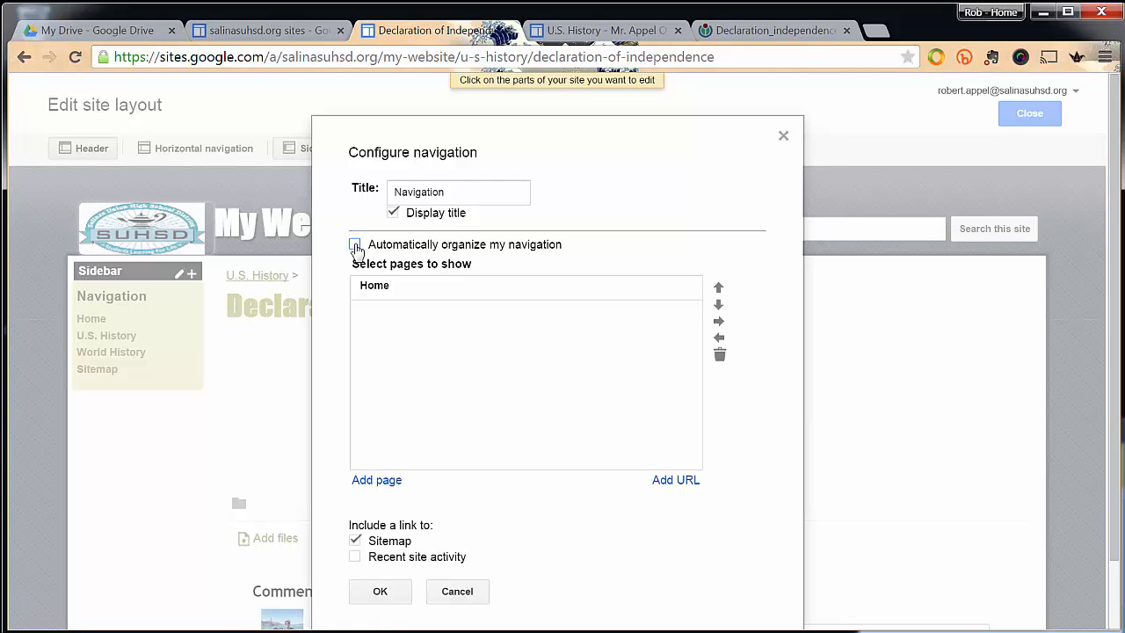
# Add the Home page to the list of pages shown in the navigation.
pyautogui.click(376, 481)
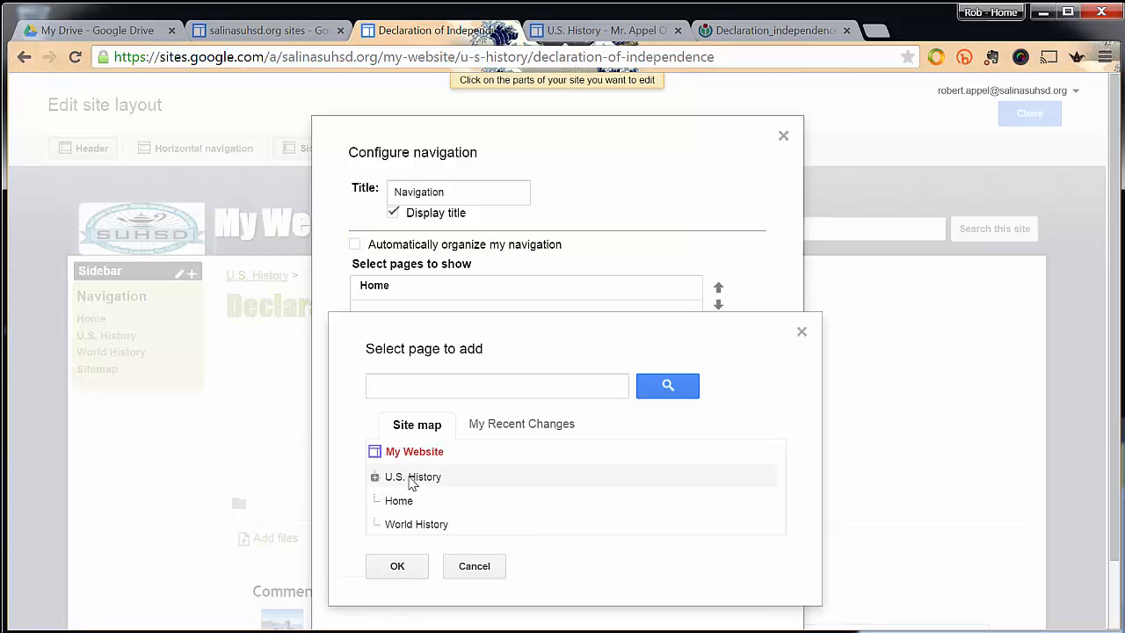
pyautogui.click(395, 505)
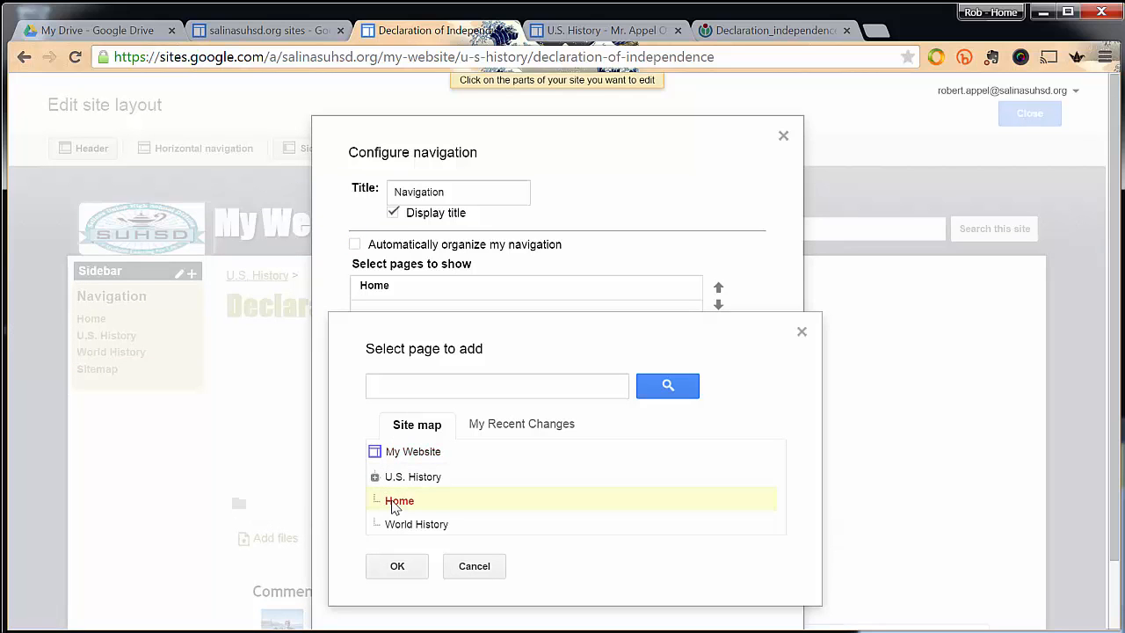
pyautogui.click(404, 565)
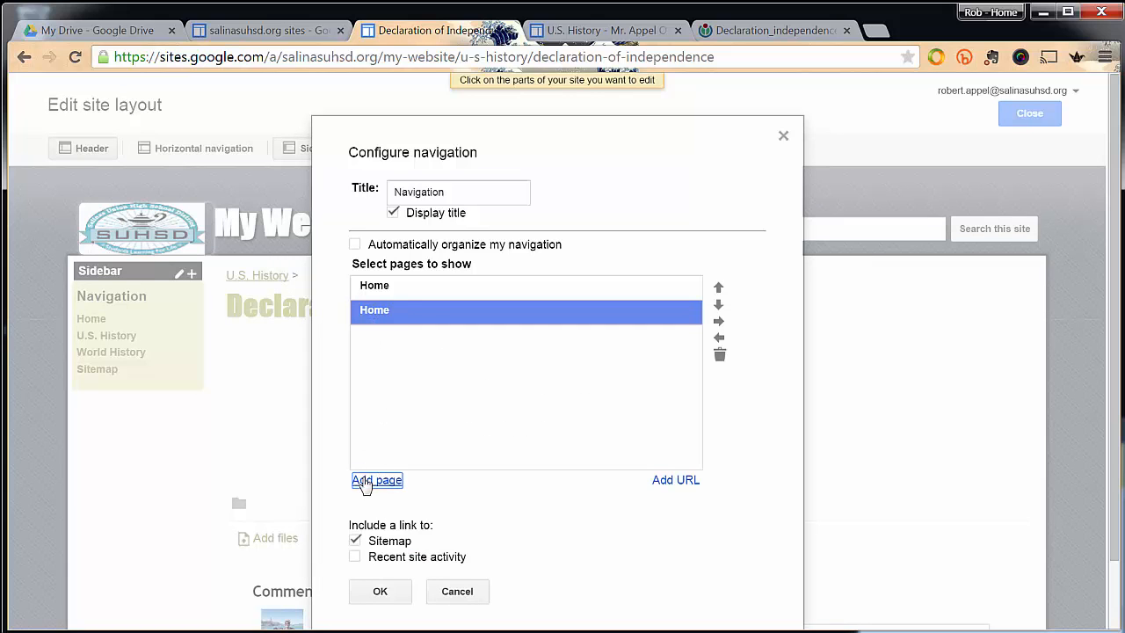
# Add the U.S. History page to the navigation list below Home.
pyautogui.click(373, 481)
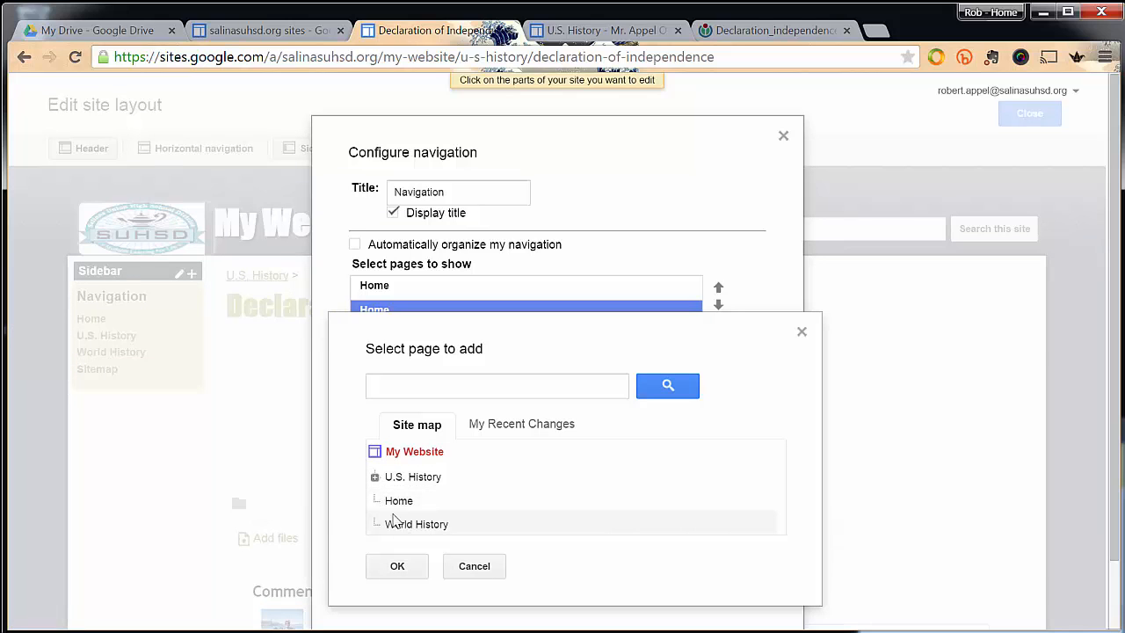
pyautogui.click(396, 477)
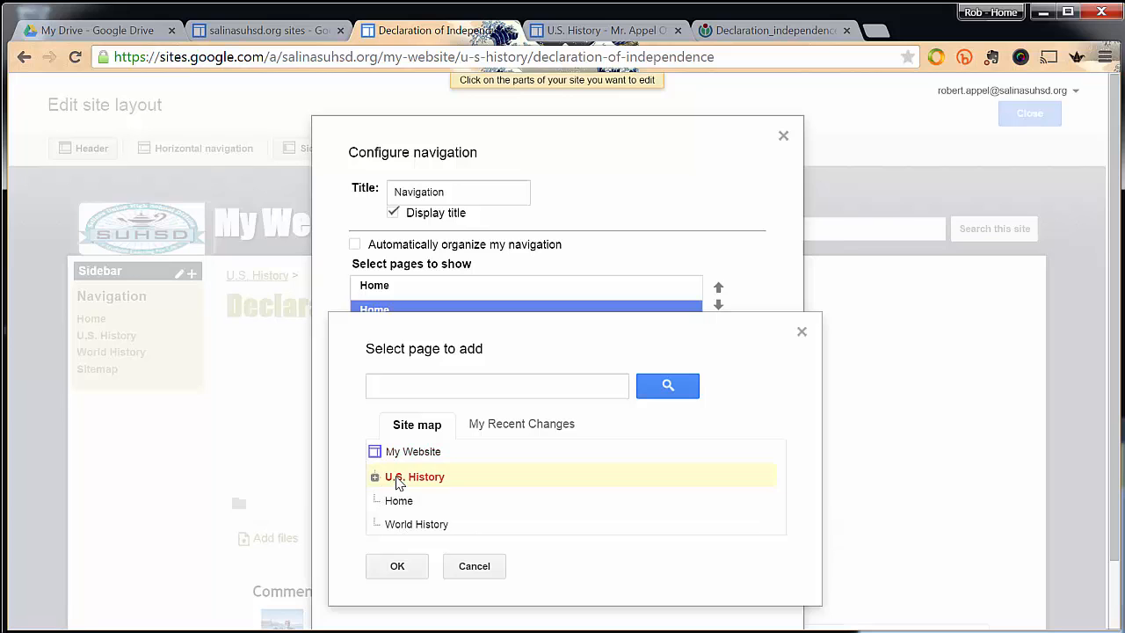
pyautogui.click(392, 565)
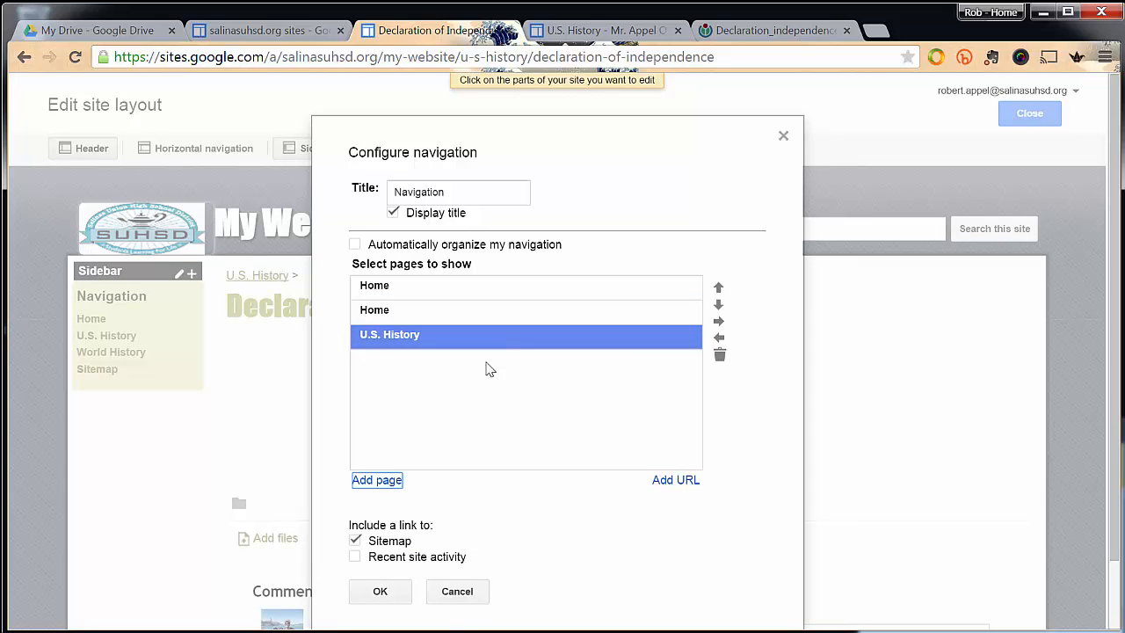
# Add the Welcome & Geography subpage to the navigation list and indent it under U.S. History.
pyautogui.click(376, 481)
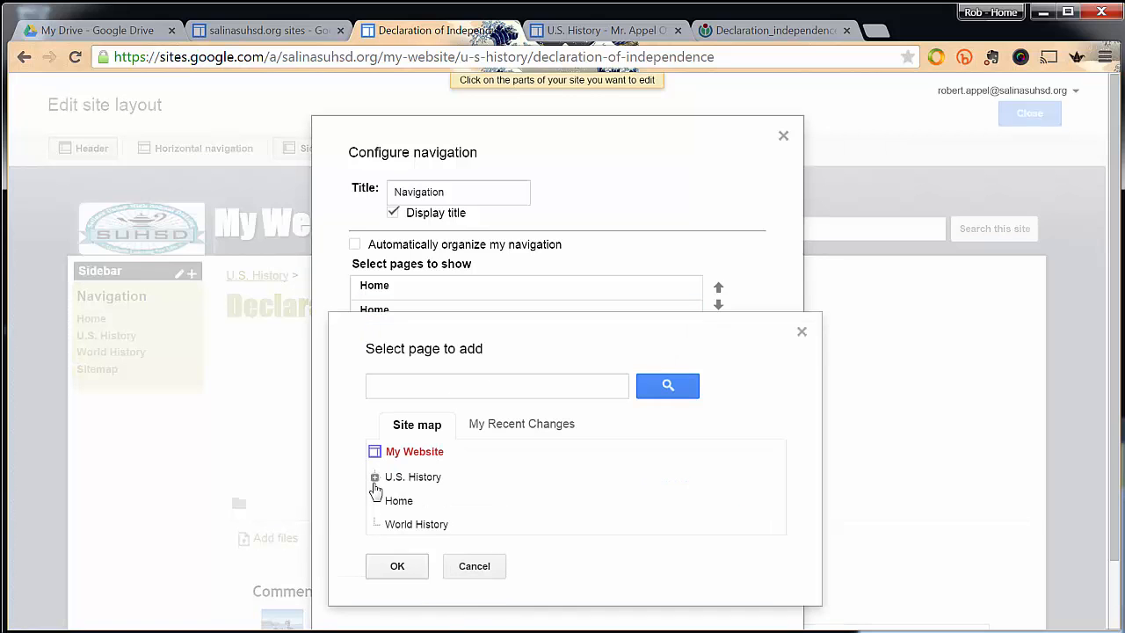
pyautogui.click(374, 478)
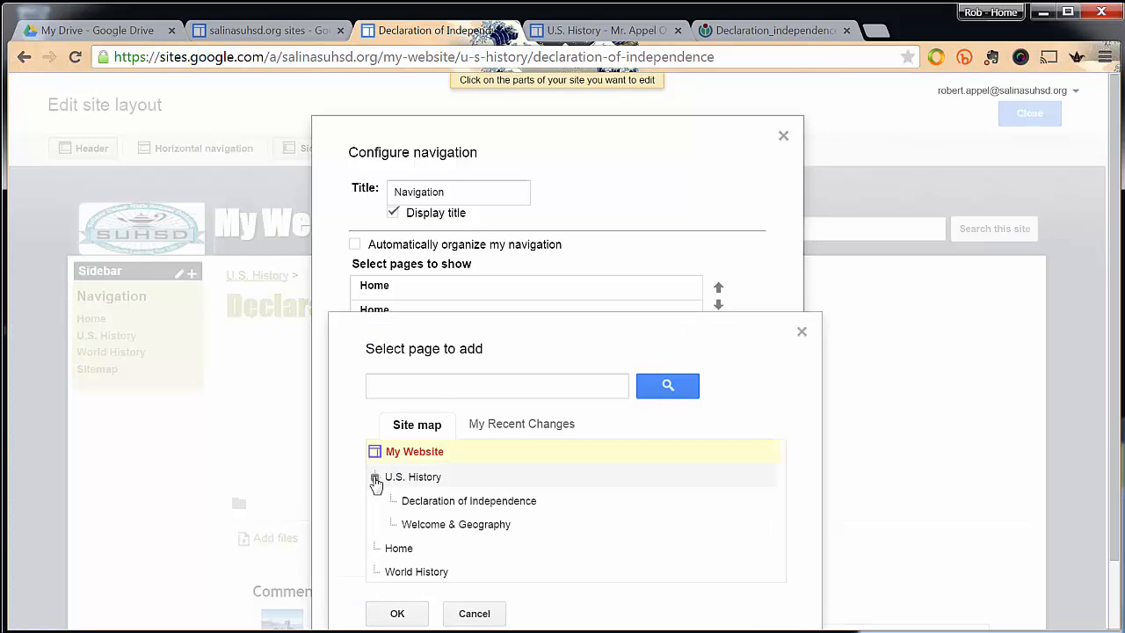
pyautogui.click(431, 525)
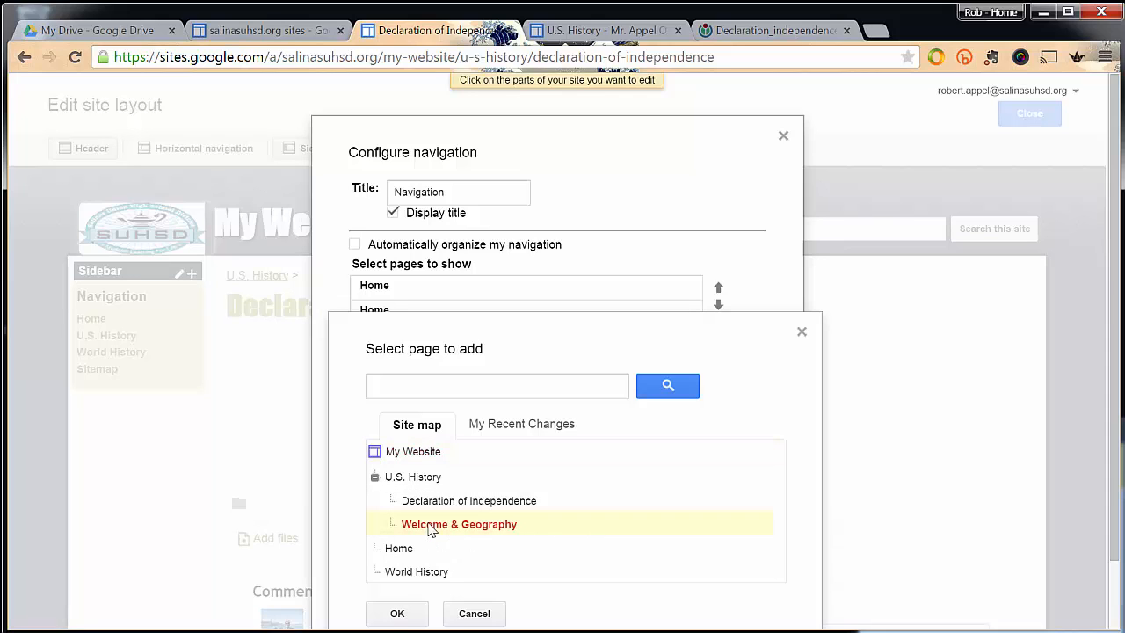
pyautogui.click(392, 613)
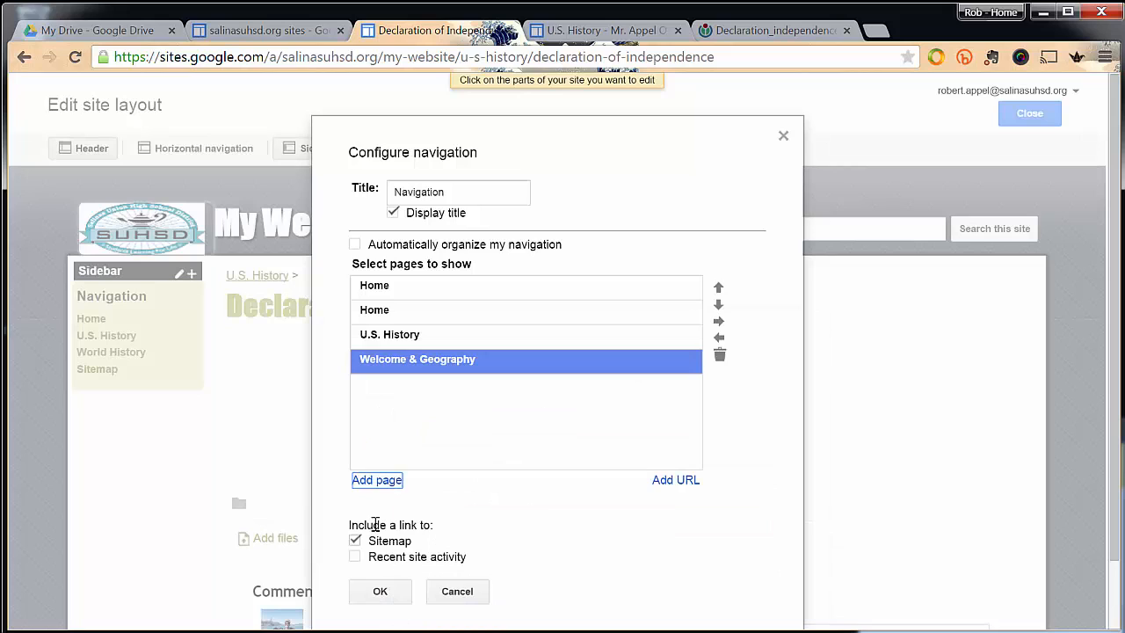
pyautogui.click(718, 321)
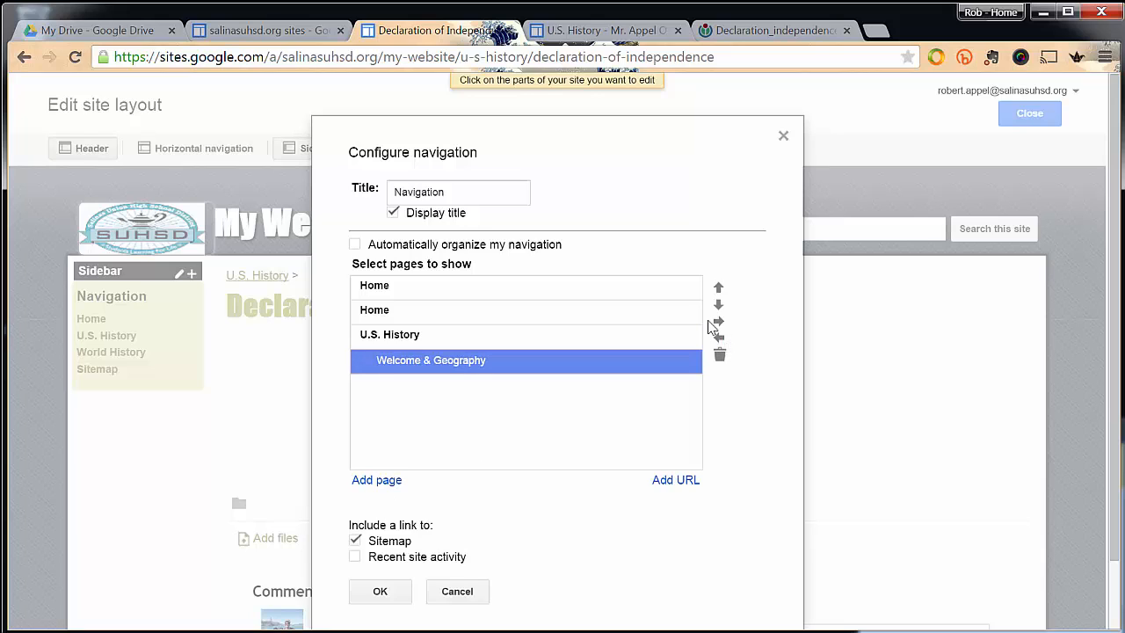
# Delete the duplicate Home entry from the navigation list.
pyautogui.click(403, 292)
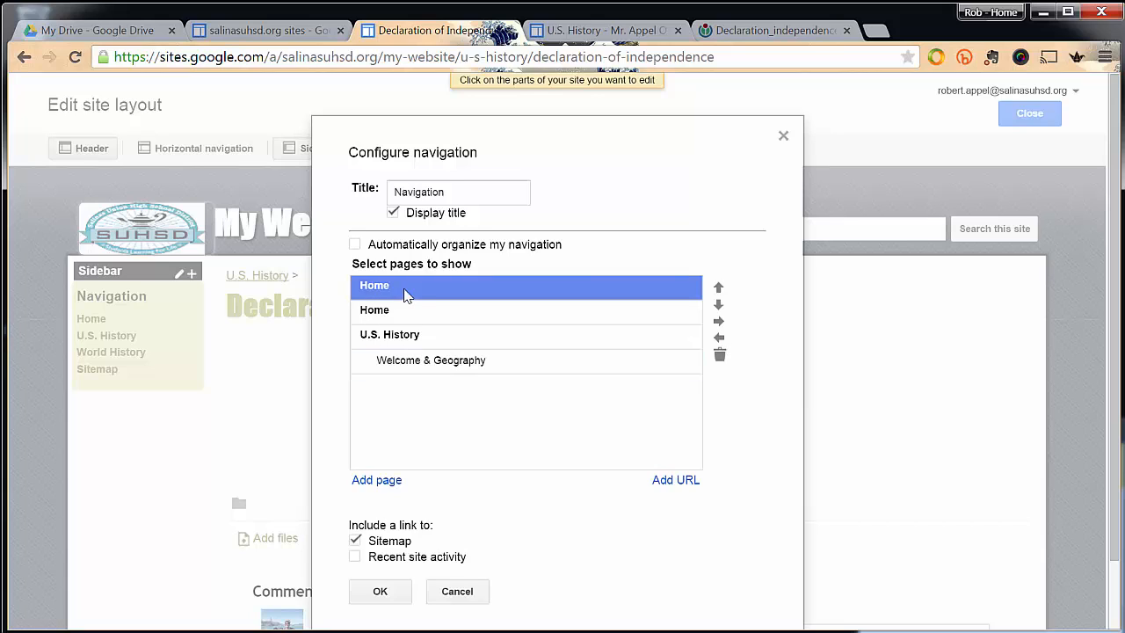
pyautogui.click(720, 357)
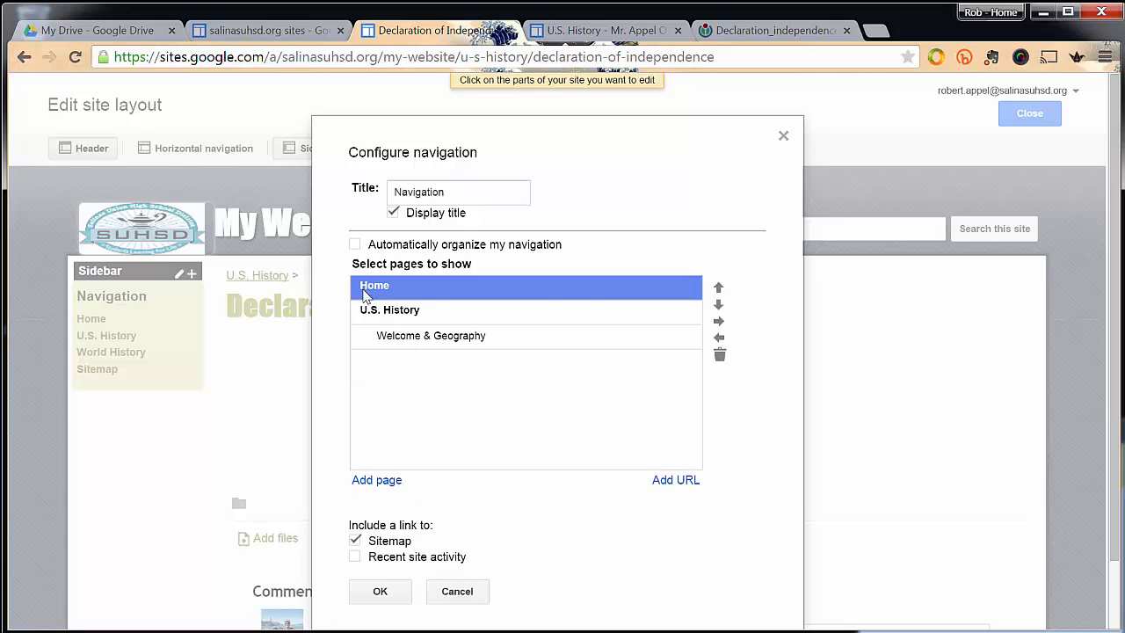
pyautogui.moveTo(369, 316); pyautogui.dragTo(441, 348)
# Add the Declaration of Independence subpage to the navigation list and place it indented under U.S. History, below Welcome & Geography.
pyautogui.click(379, 482)
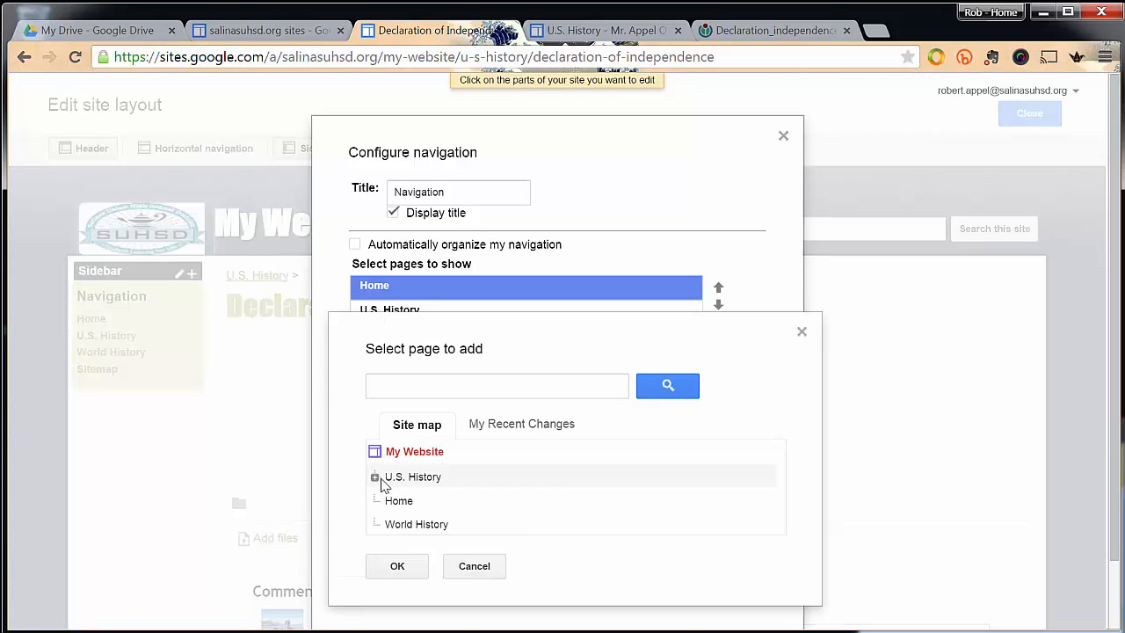
pyautogui.click(374, 478)
pyautogui.click(433, 502)
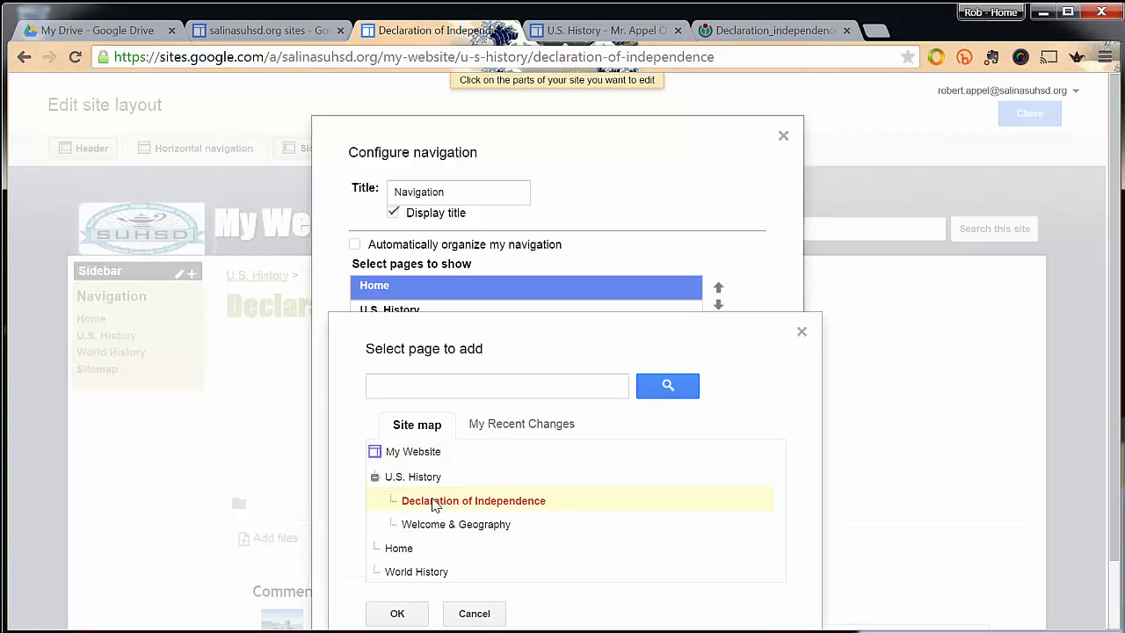
pyautogui.click(395, 613)
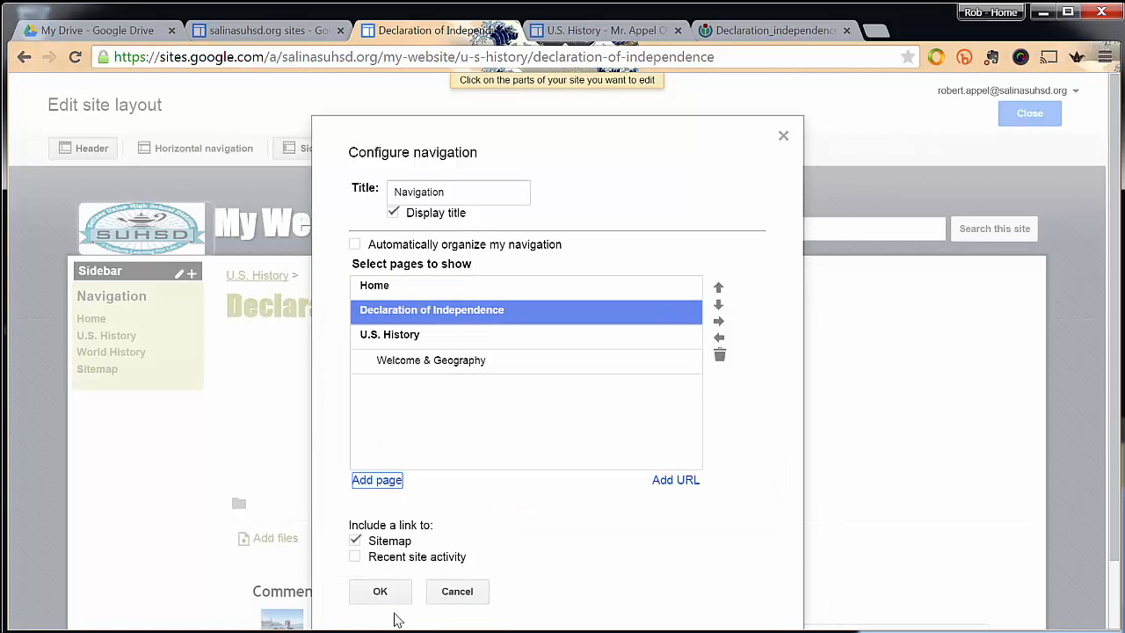
pyautogui.click(380, 313)
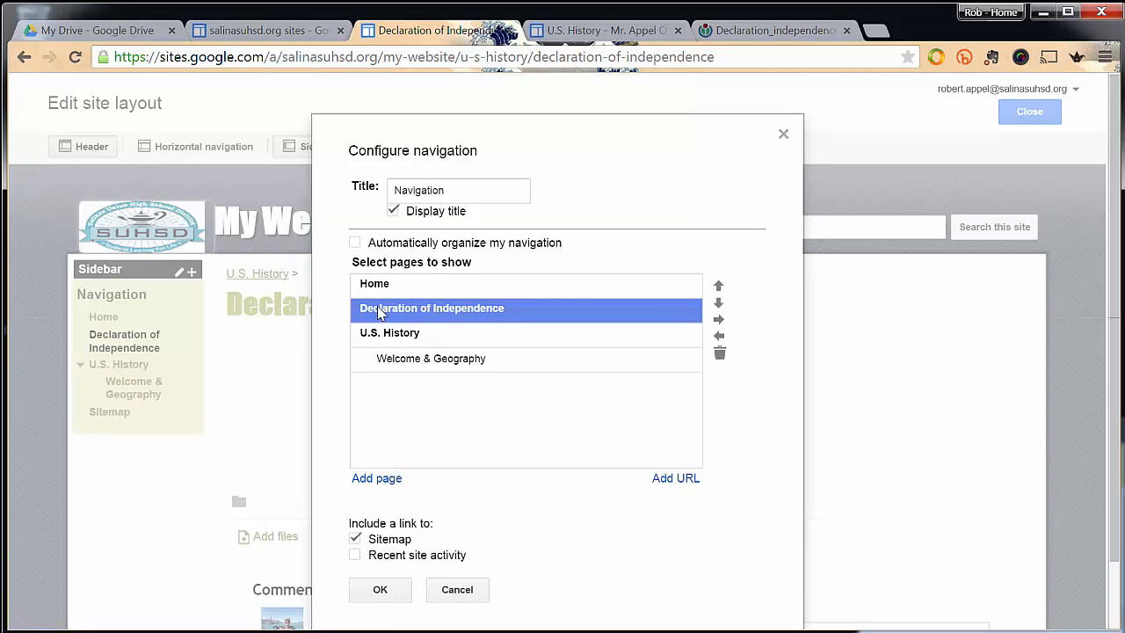
pyautogui.click(717, 301)
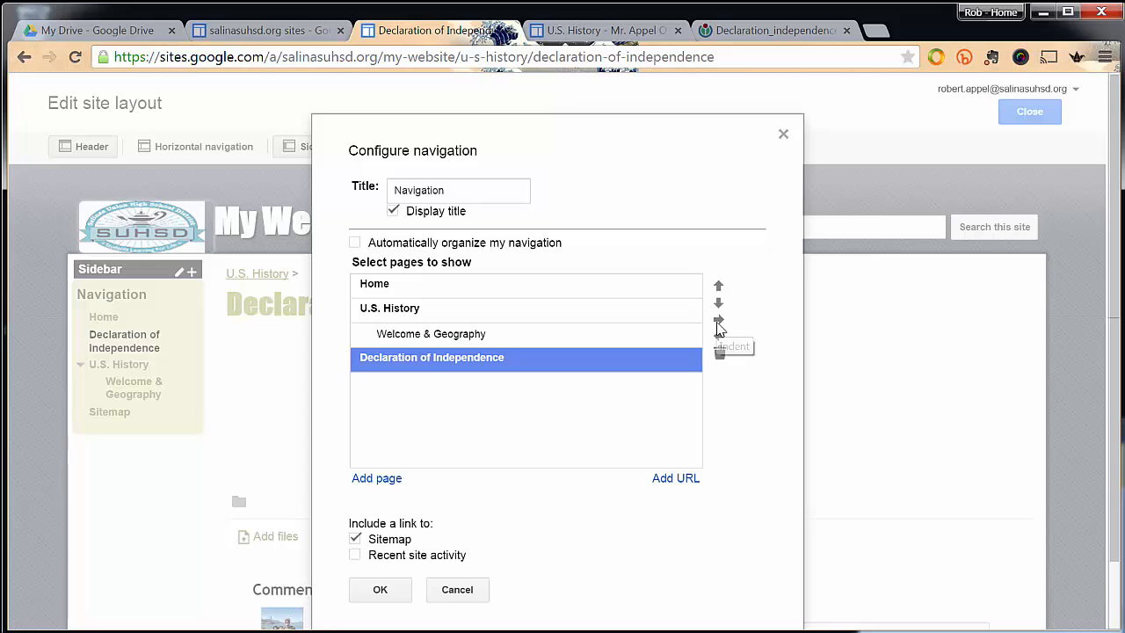
pyautogui.click(718, 320)
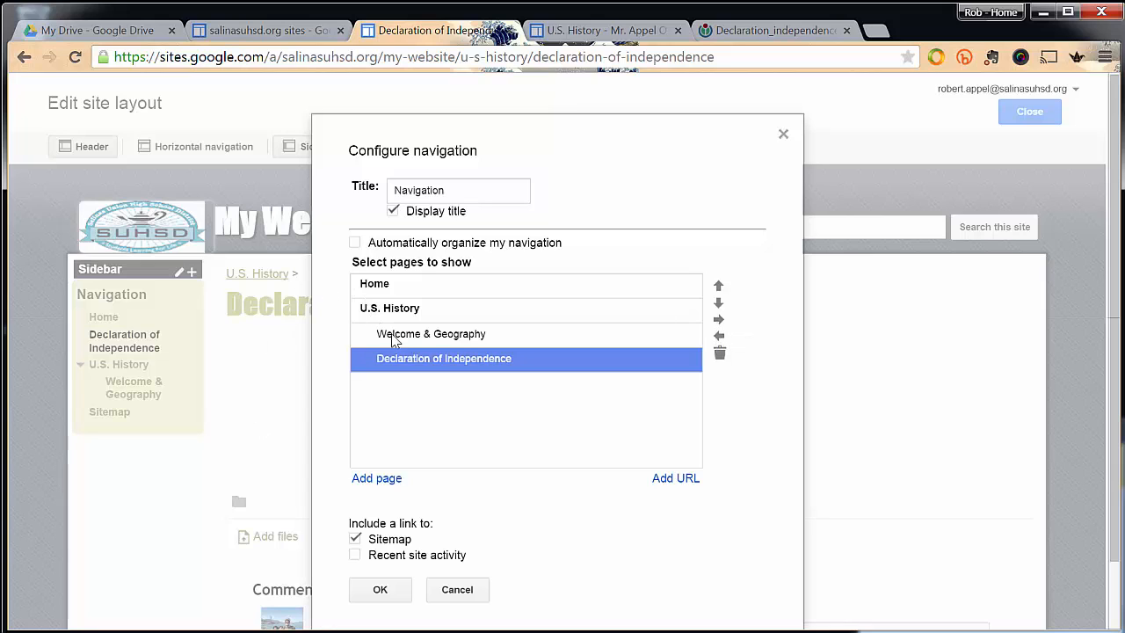
# Add World History as a top-level navigation entry after the U.S. History subpages, and save the navigation and leave the layout editor.
pyautogui.click(380, 479)
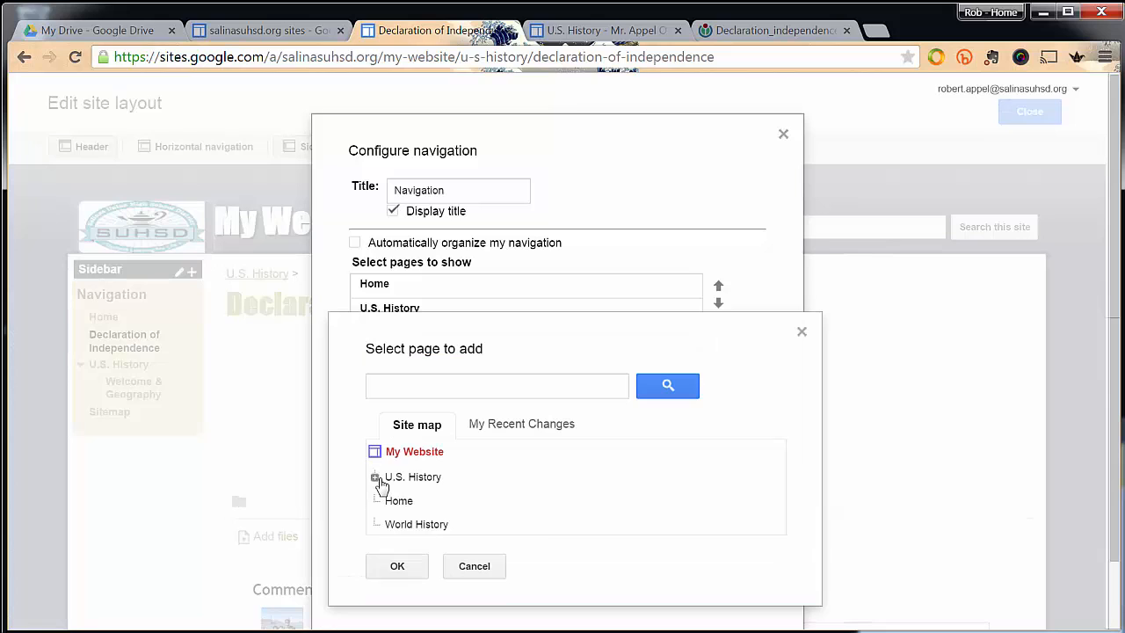
pyautogui.click(408, 530)
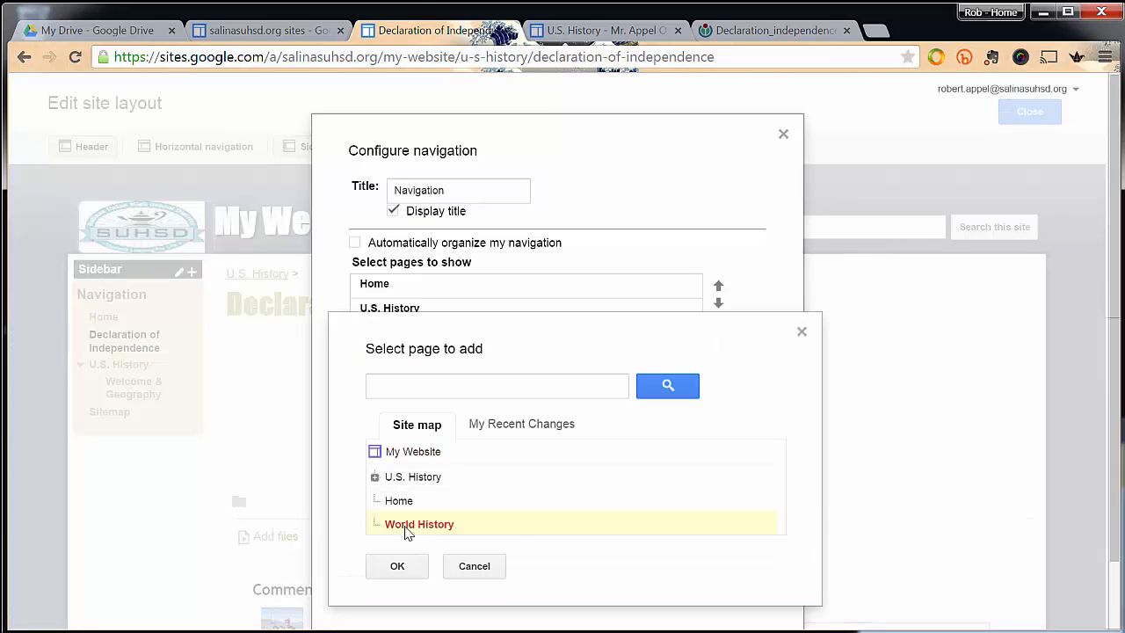
pyautogui.click(383, 570)
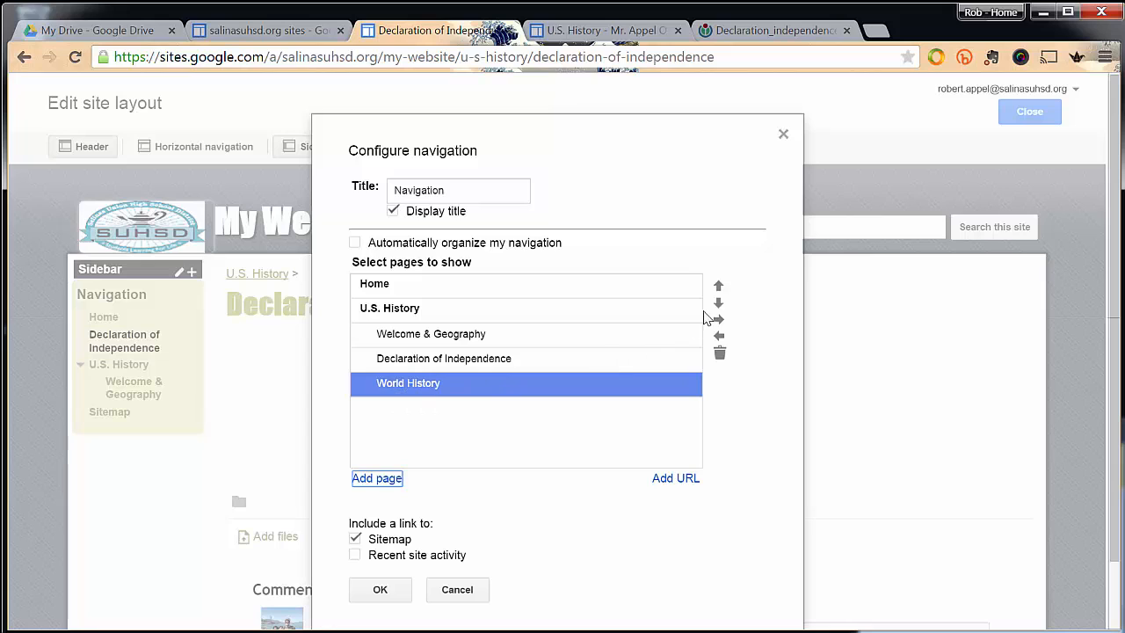
pyautogui.click(719, 336)
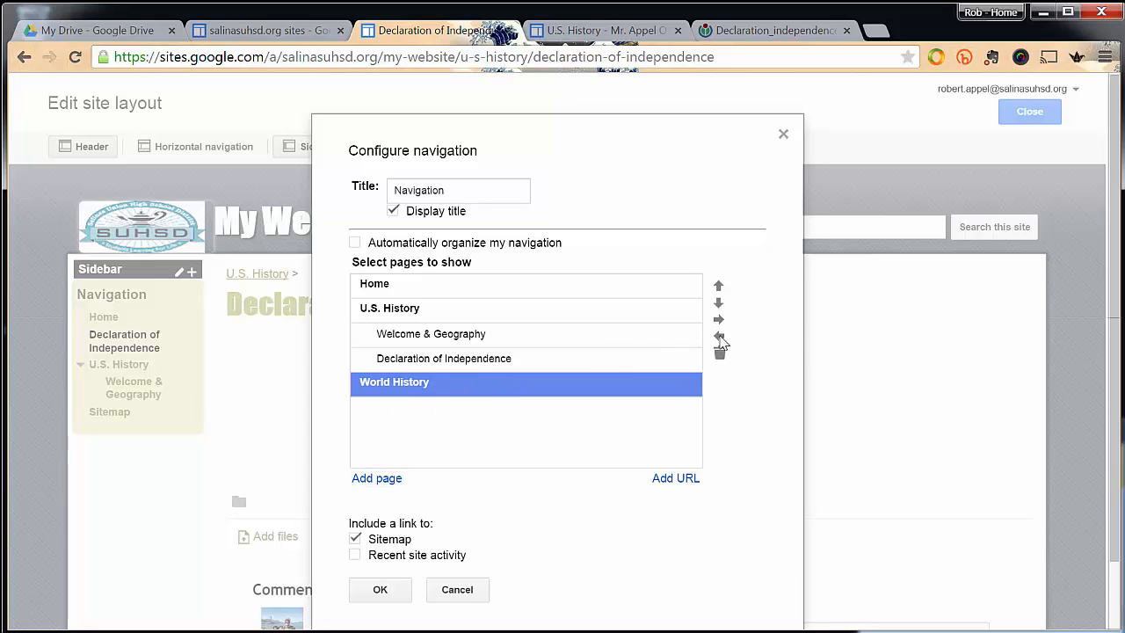
pyautogui.click(378, 590)
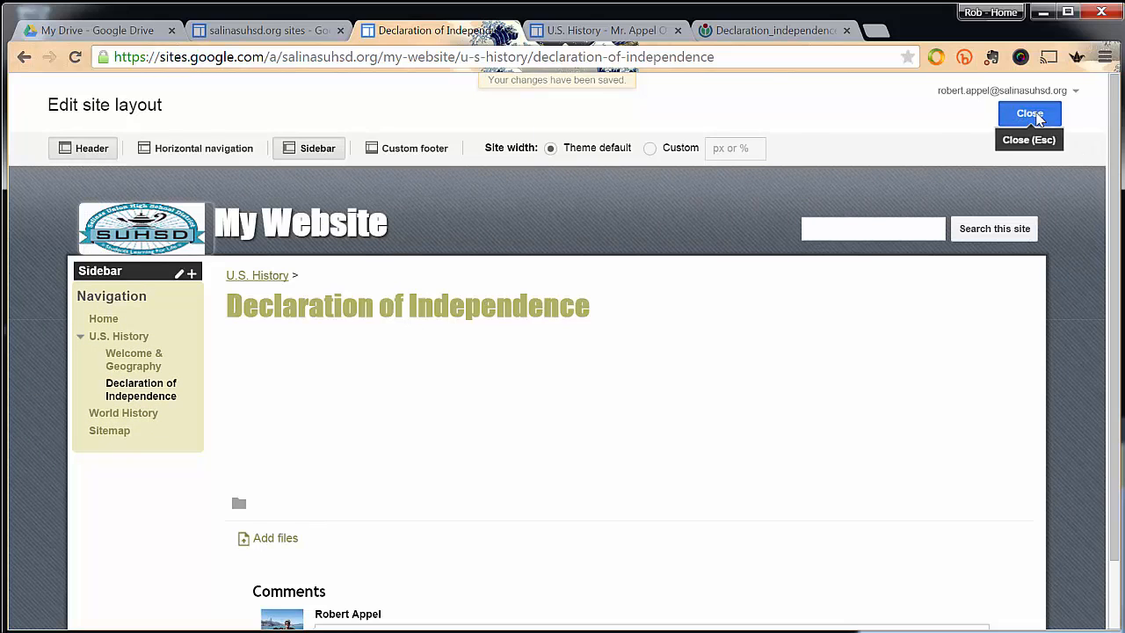
pyautogui.click(1029, 113)
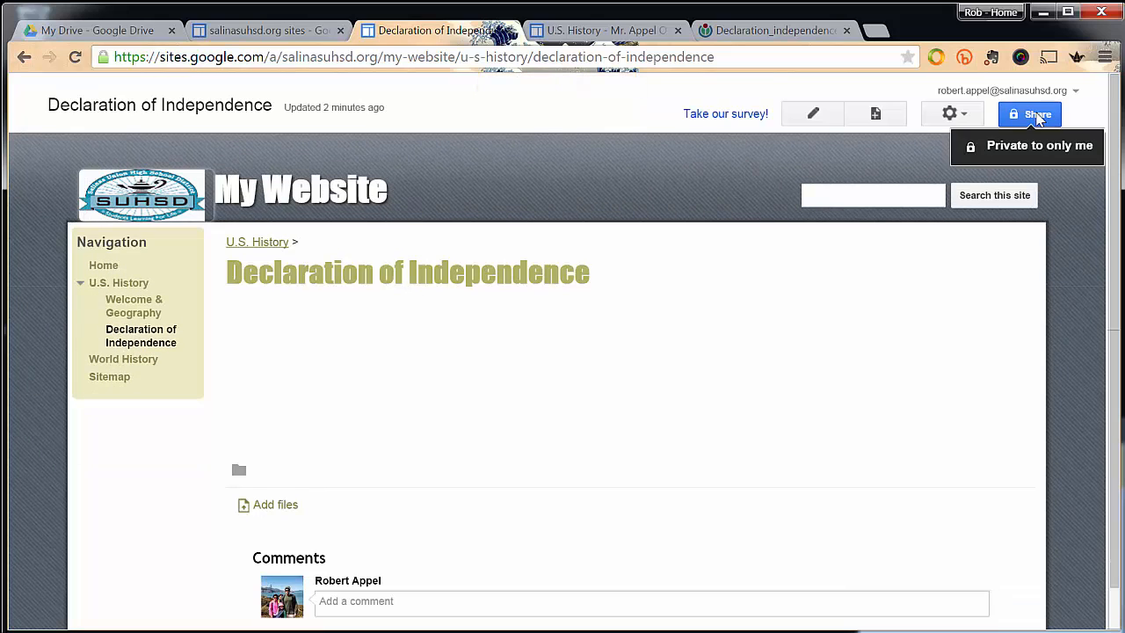
# Go to the home page, expand U.S. History in the navigation, and open its Welcome & Geography subpage for editing.
pyautogui.click(103, 266)
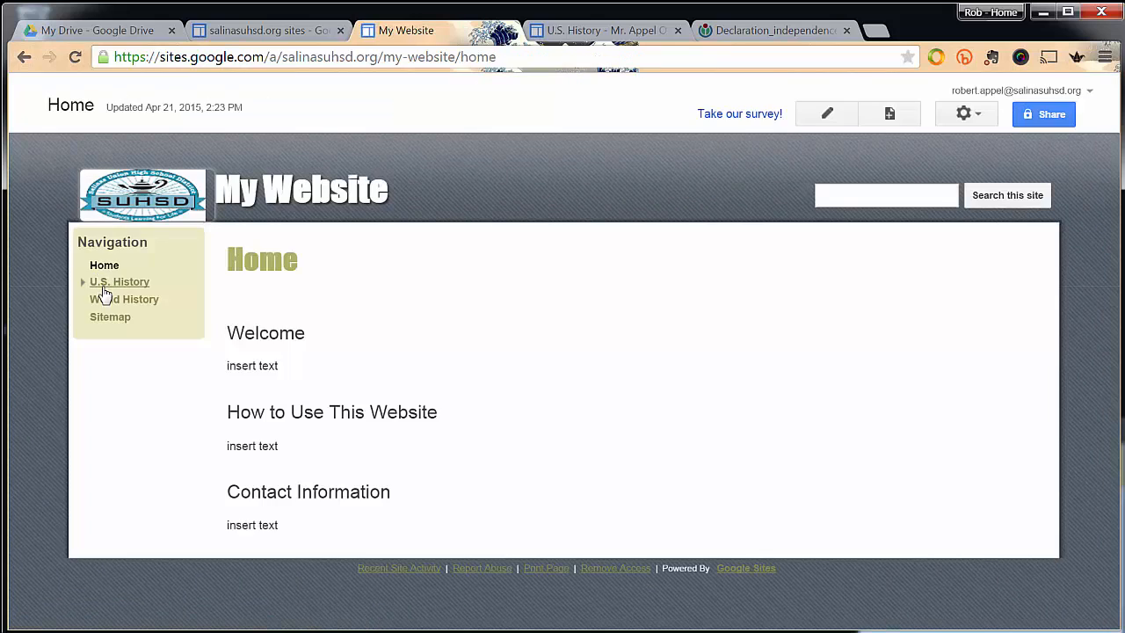
pyautogui.click(81, 283)
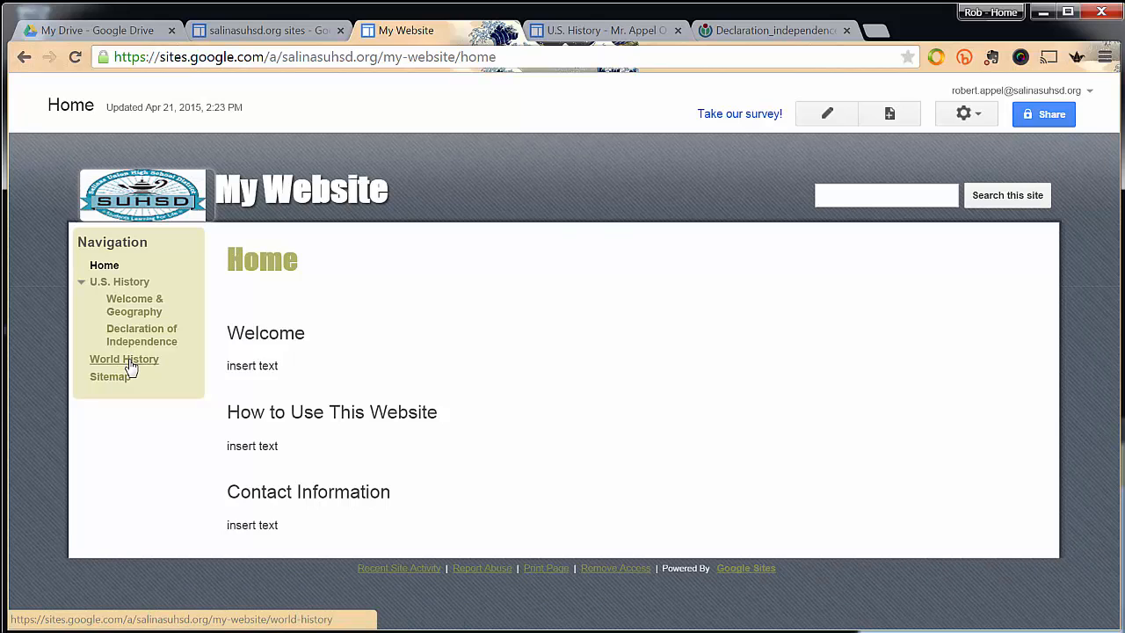
pyautogui.click(130, 307)
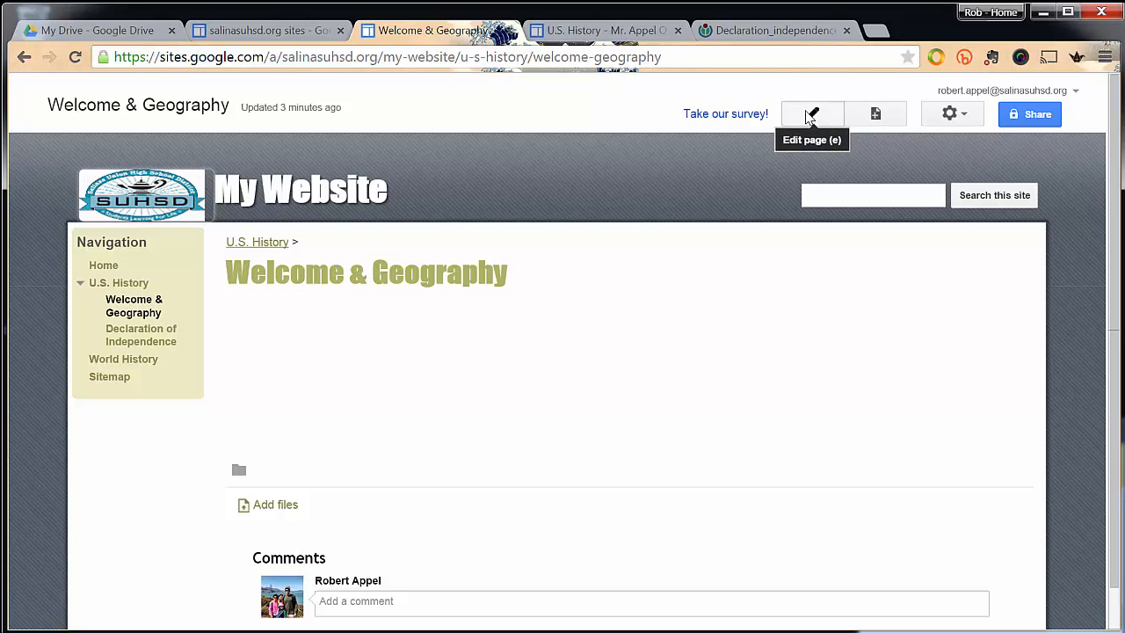
pyautogui.click(808, 116)
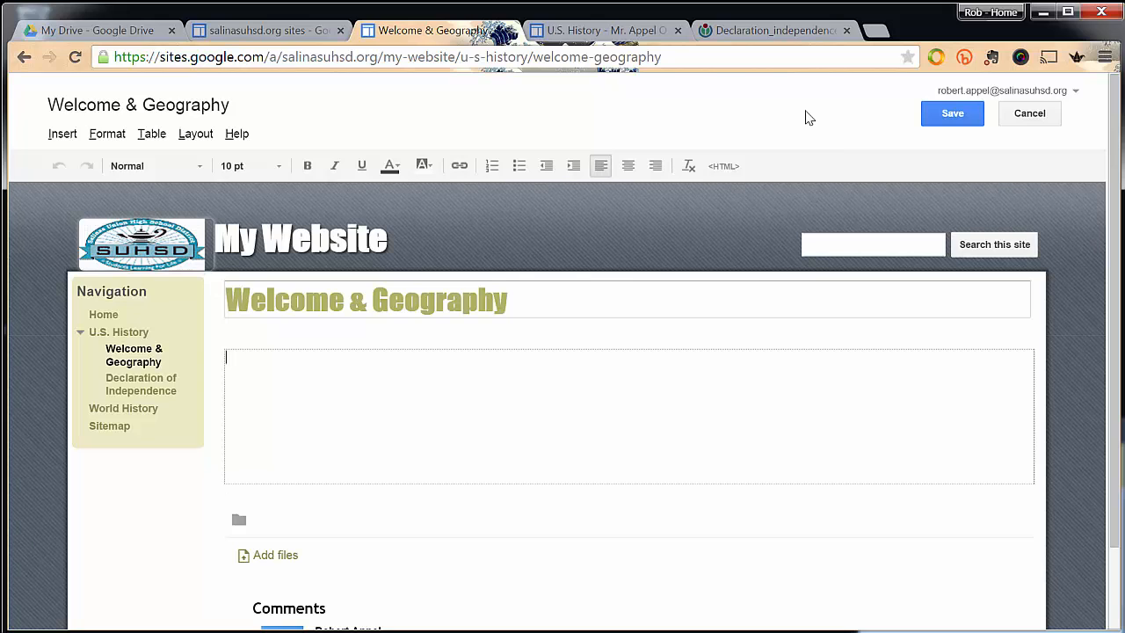
# Enter the lesson outline as separate lines in the page body: Lesson Title:, Learning Objective:, Bell Task, Assignment, Learning Activites.
pyautogui.write('Less')
pyautogui.write('on Title: ')
pyautogui.write('Learning')
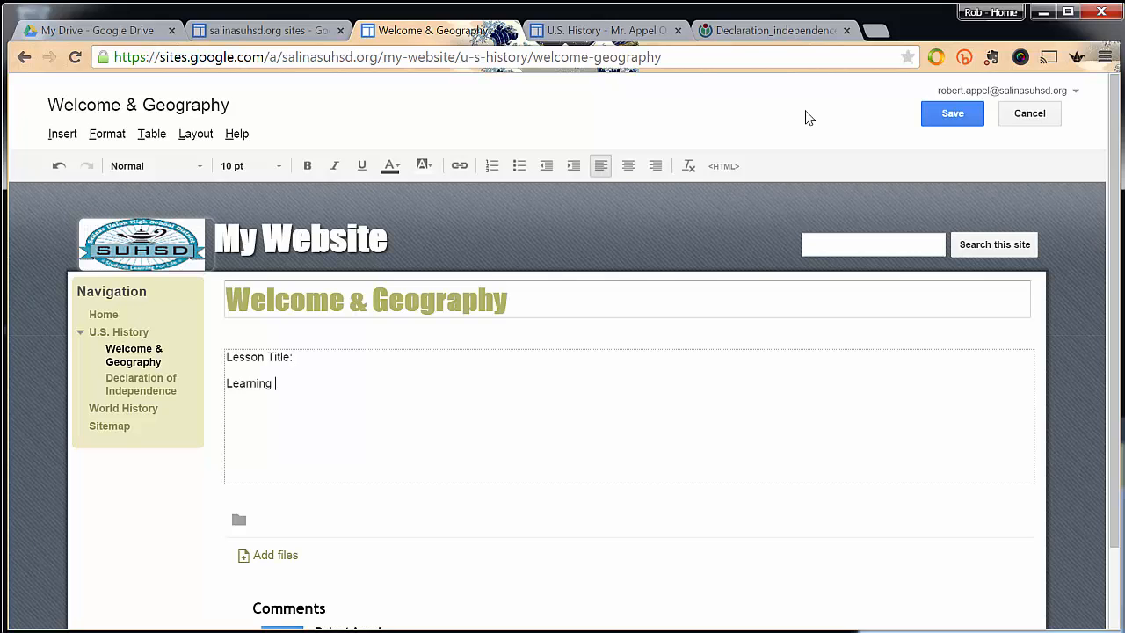
pyautogui.write(' Objective: ')
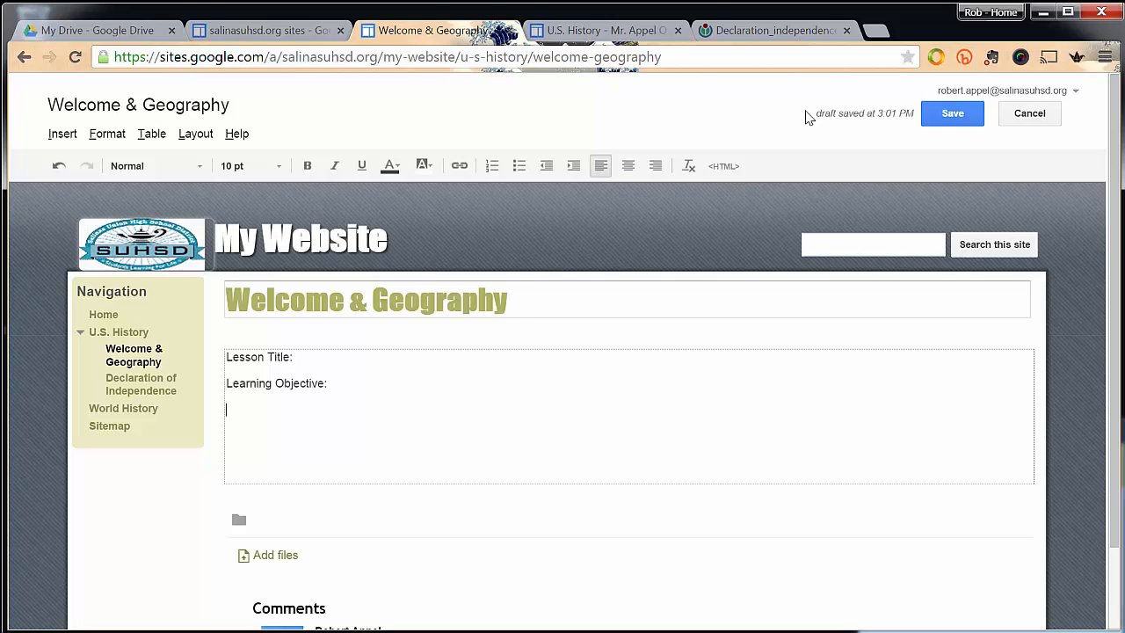
pyautogui.write('Bell Task ')
pyautogui.write('Assignment ')
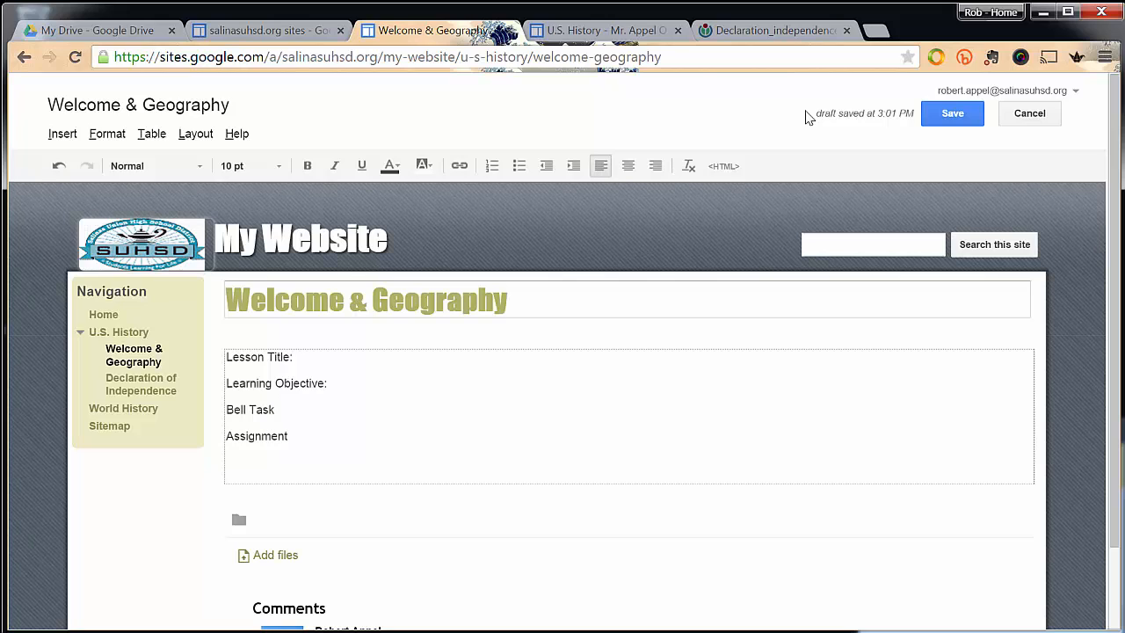
pyautogui.write('Learning Activites')
# Examine the lesson layout on the example class site's World History Welcome and Geography page, and return to the page being edited.
pyautogui.click(594, 30)
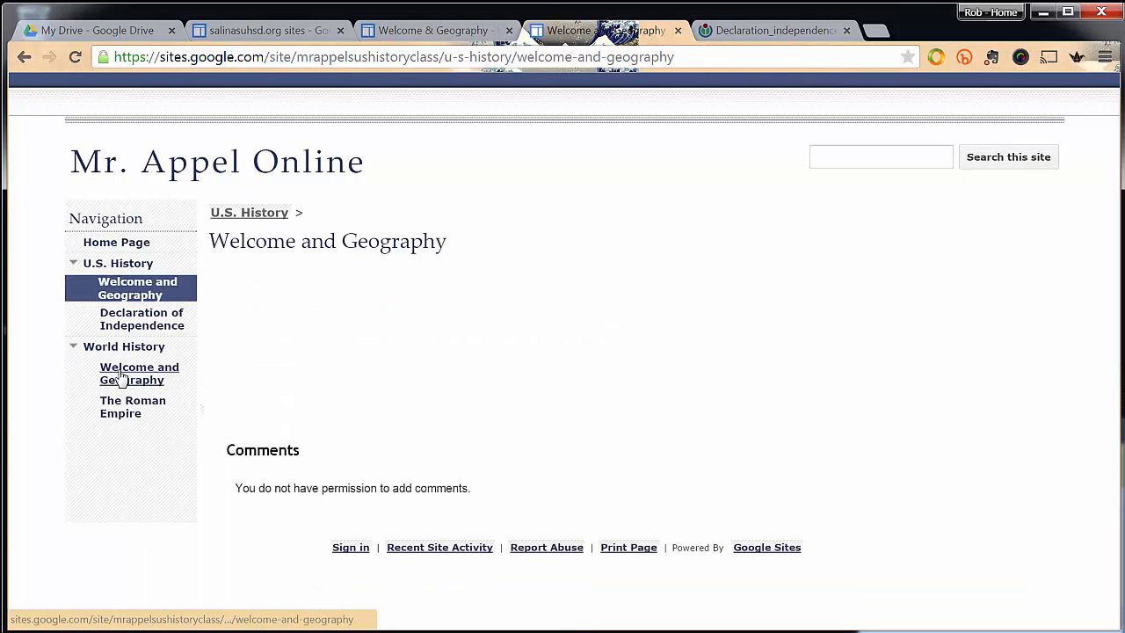
pyautogui.click(121, 376)
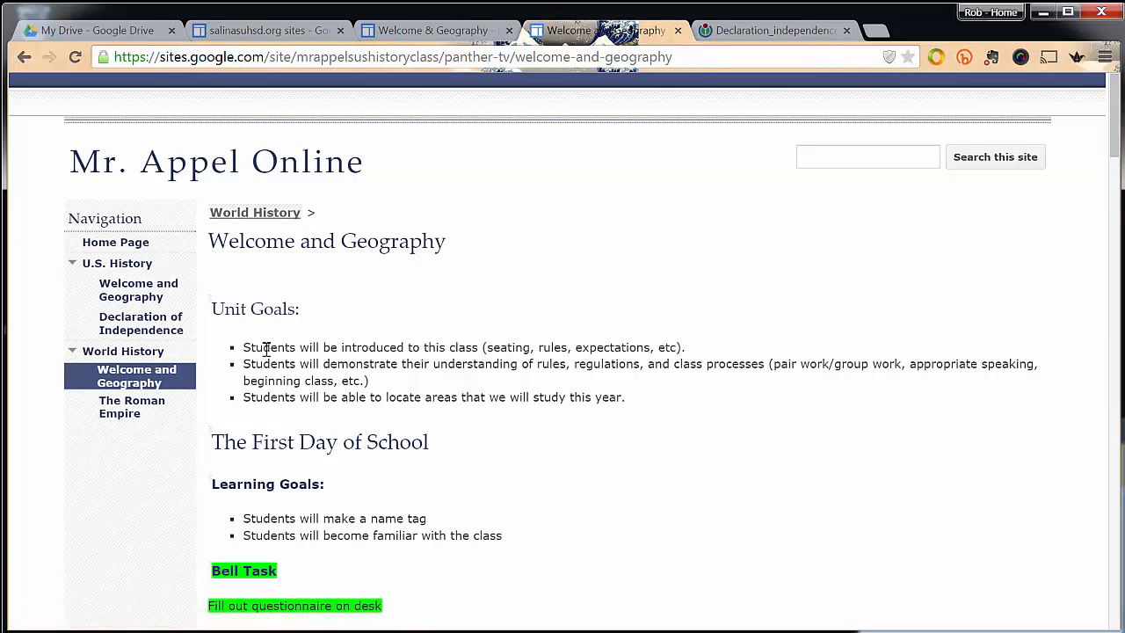
pyautogui.scroll(-5, 273, 381)
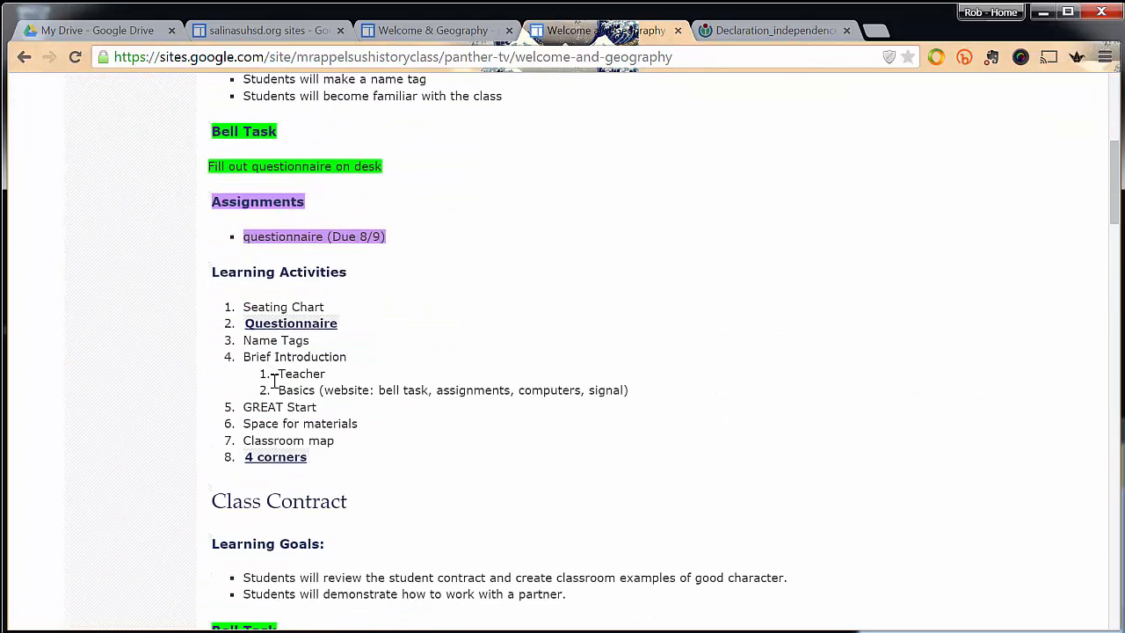
pyautogui.scroll(1, 274, 379)
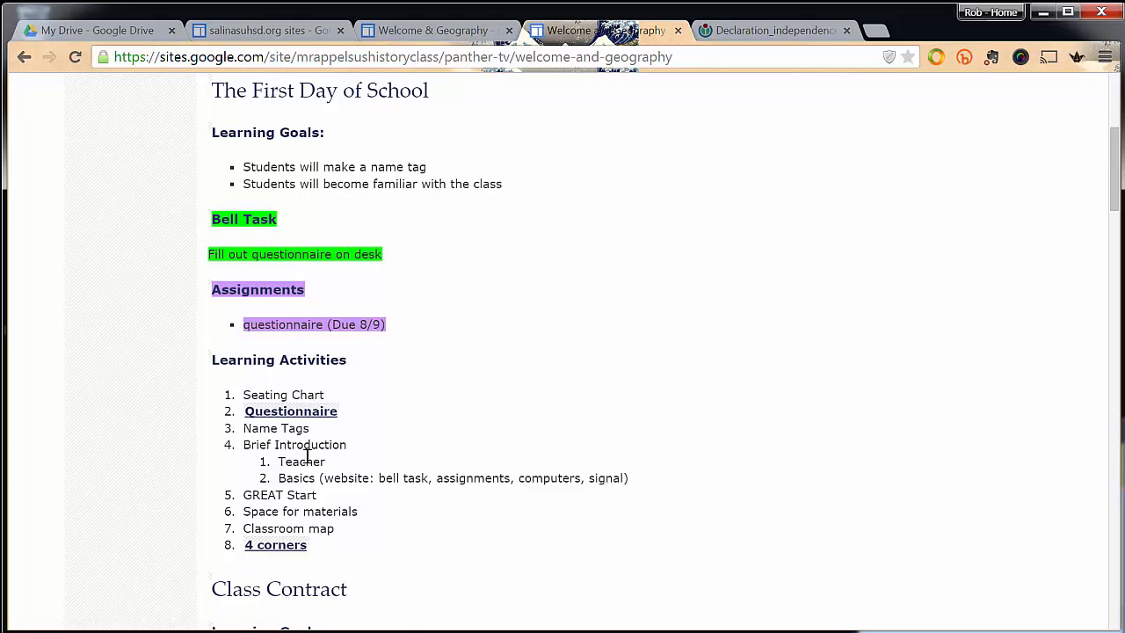
pyautogui.scroll(-4, 311, 458)
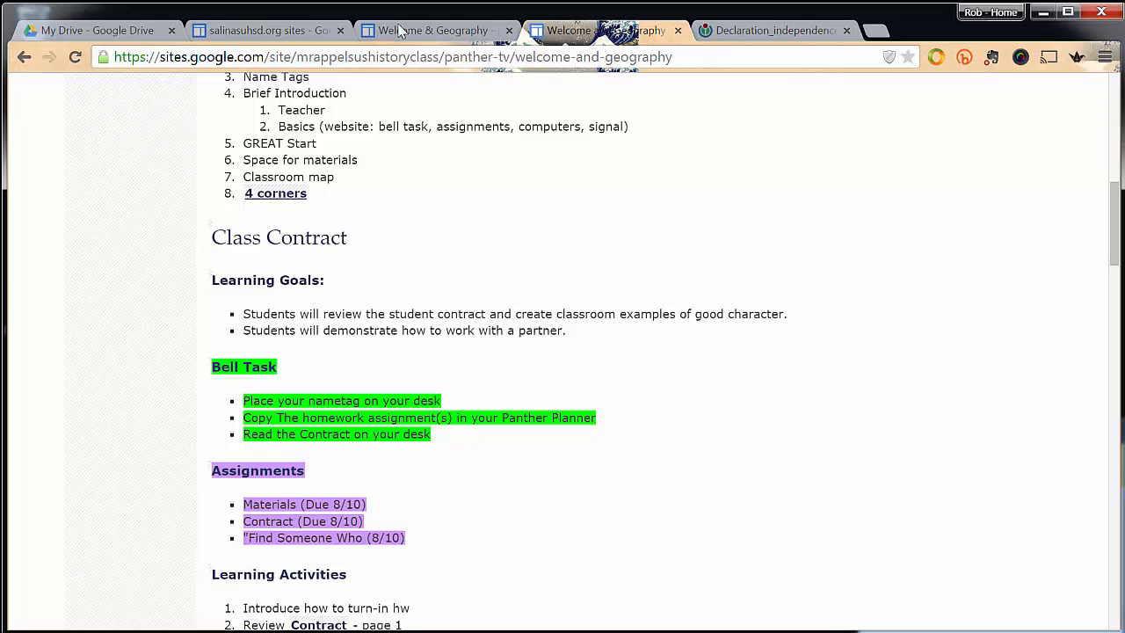
pyautogui.click(426, 31)
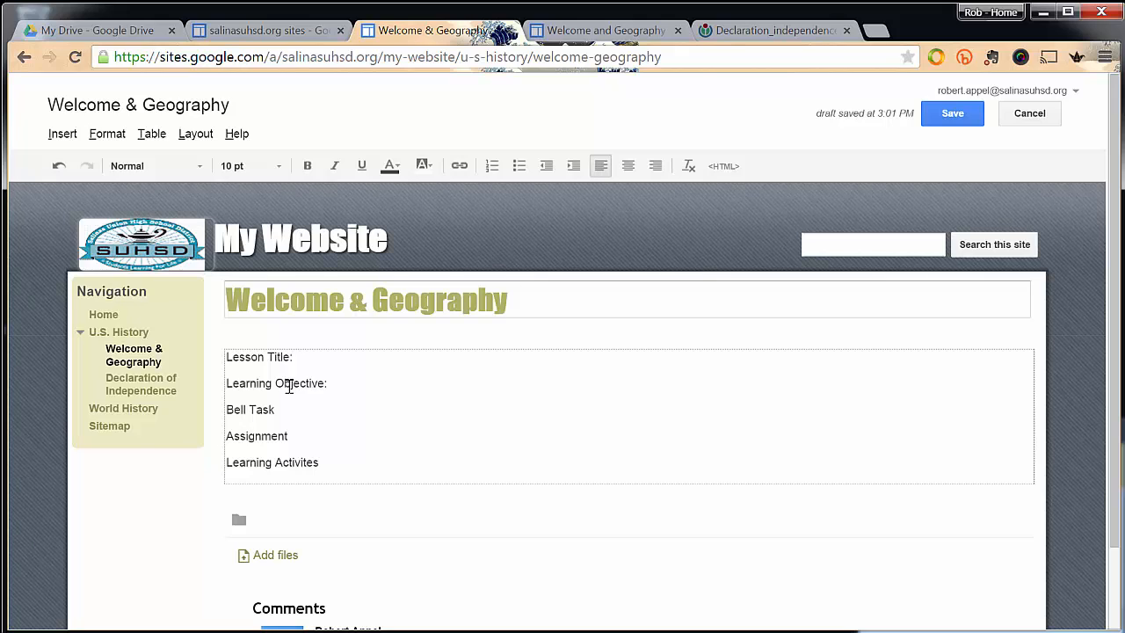
# Add a blank line below Learning Activites and start inserting a YouTube video there.
pyautogui.press('Return')
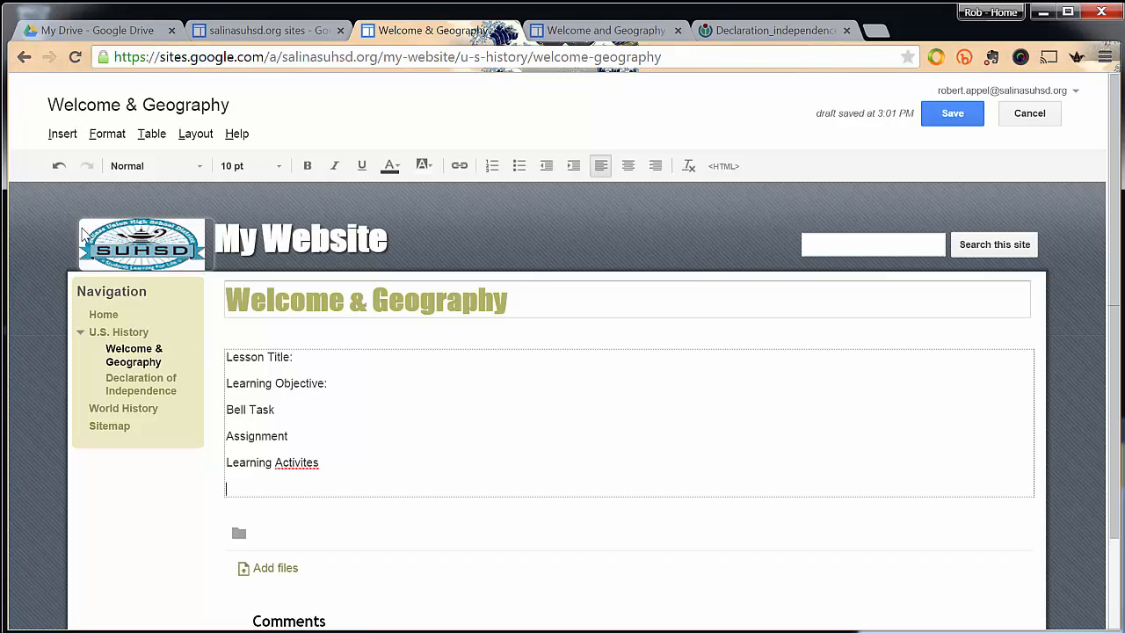
pyautogui.click(63, 134)
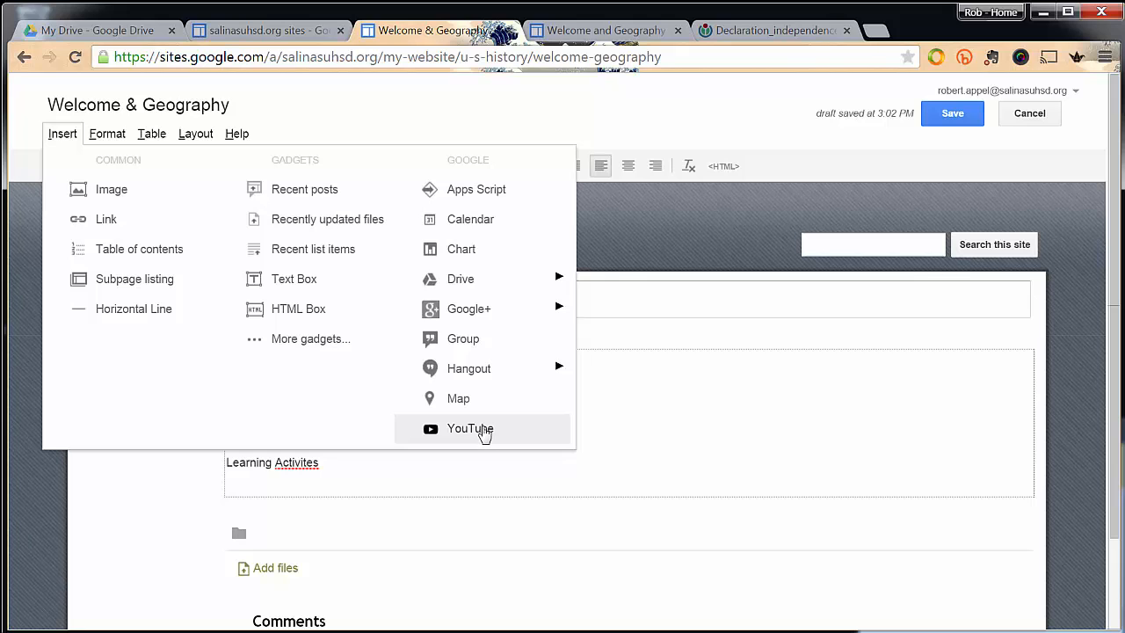
pyautogui.click(484, 434)
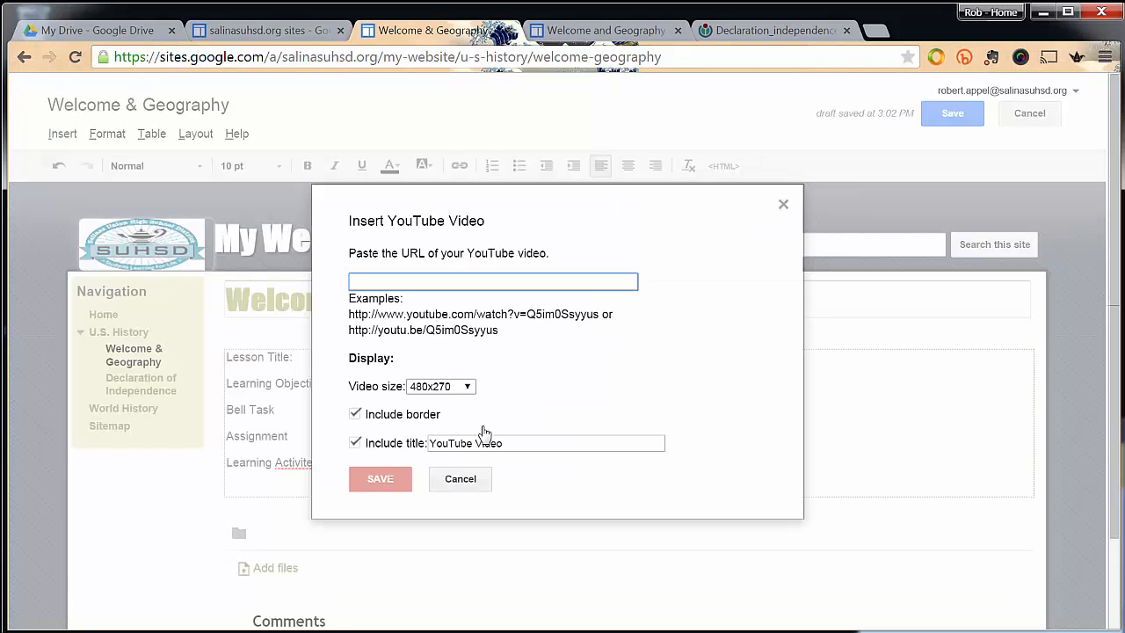